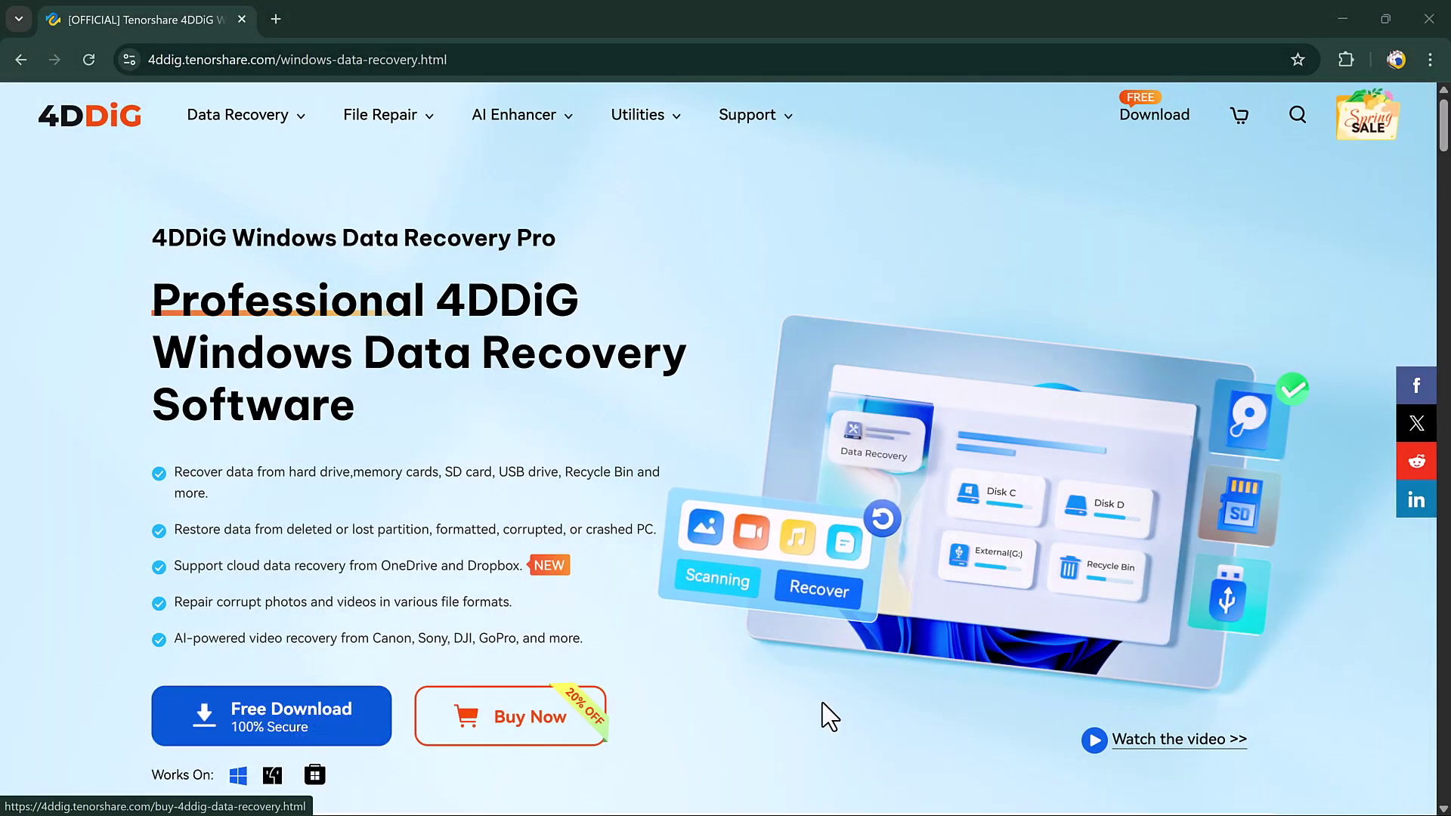
Step: Scroll the 4DDiG Windows Data Recovery page down past the features to the device cards
scroll(924, 587, down, 7)
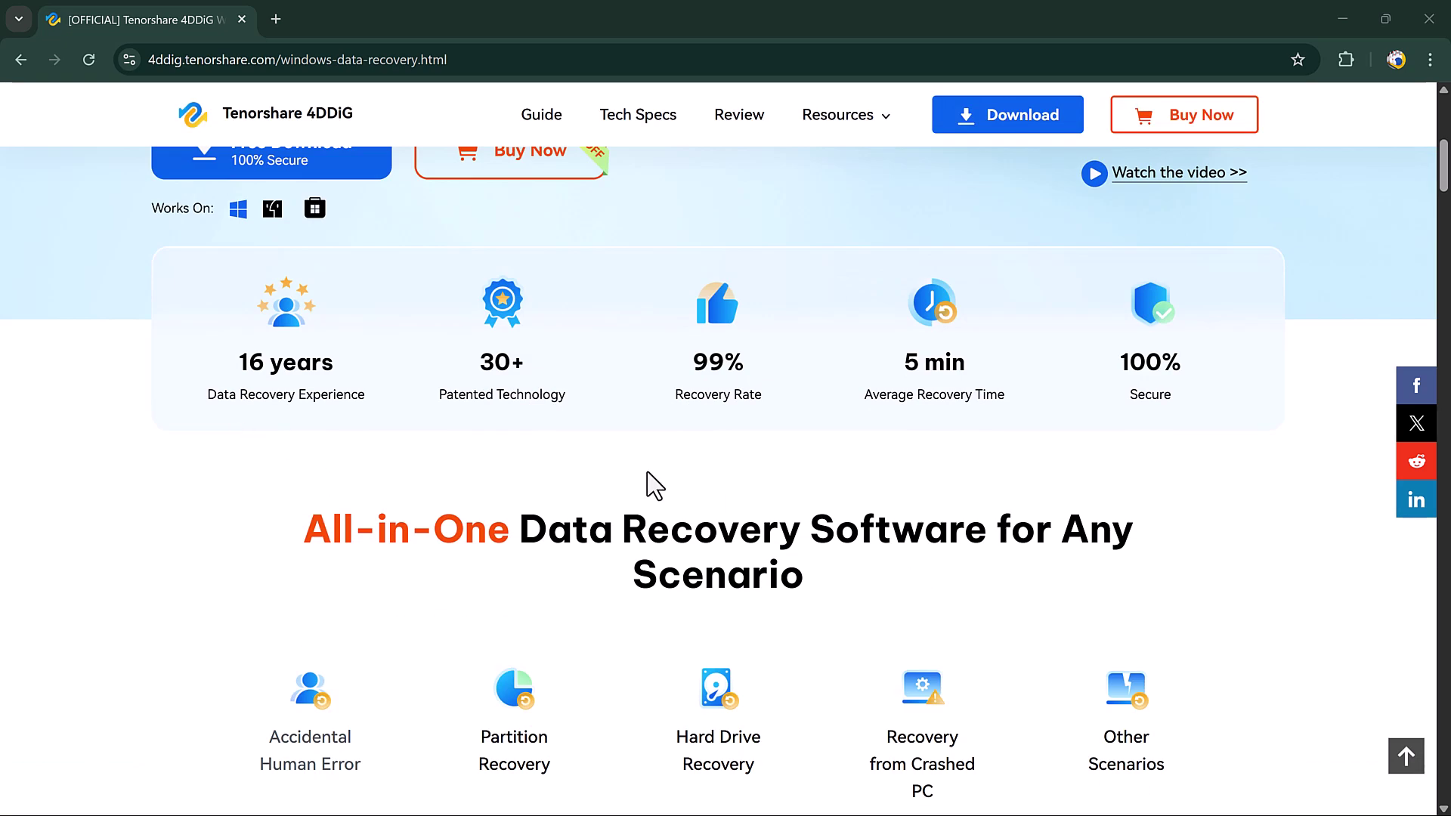
scroll(479, 518, down, 5)
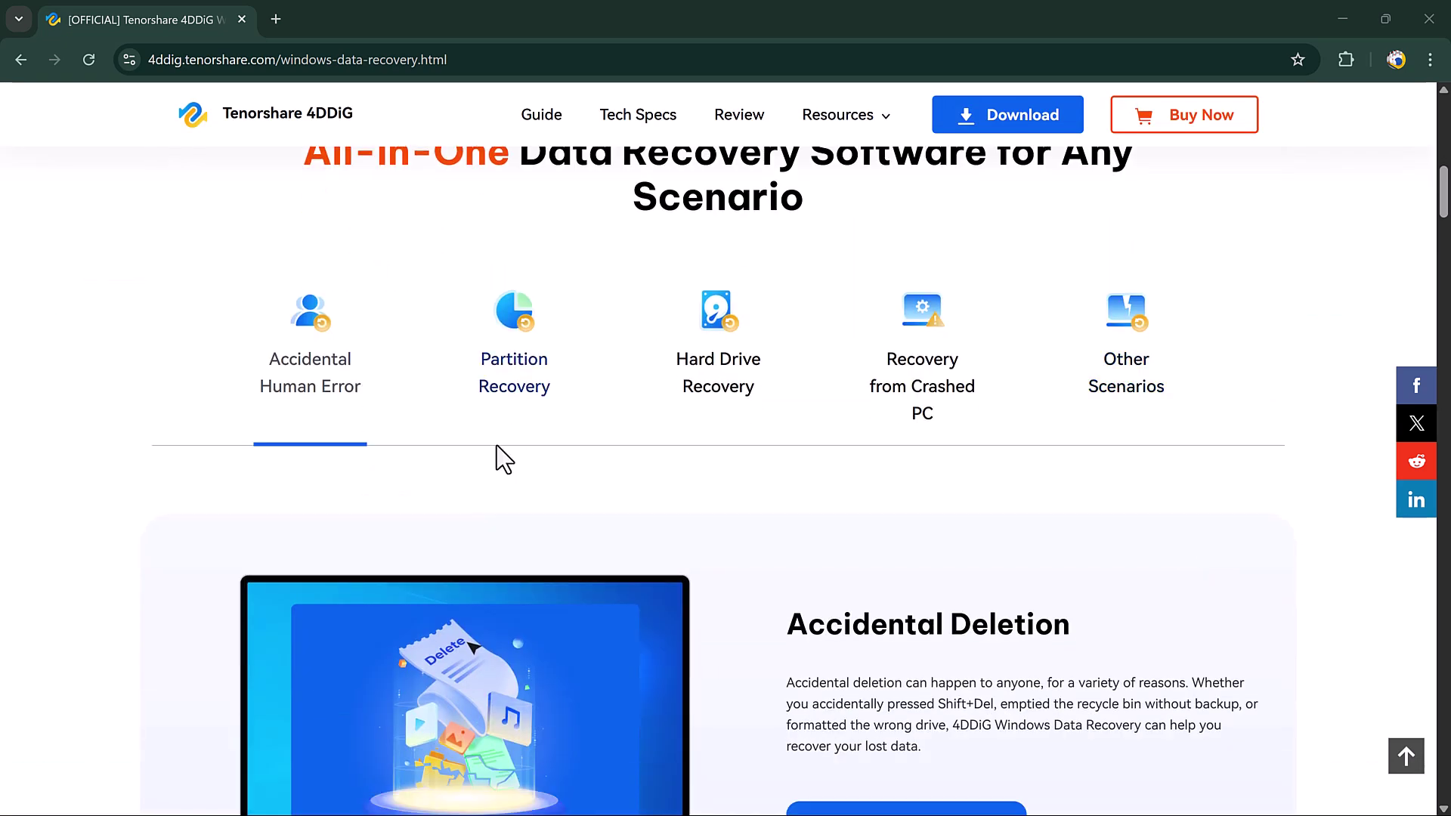
scroll(1161, 449, down, 4)
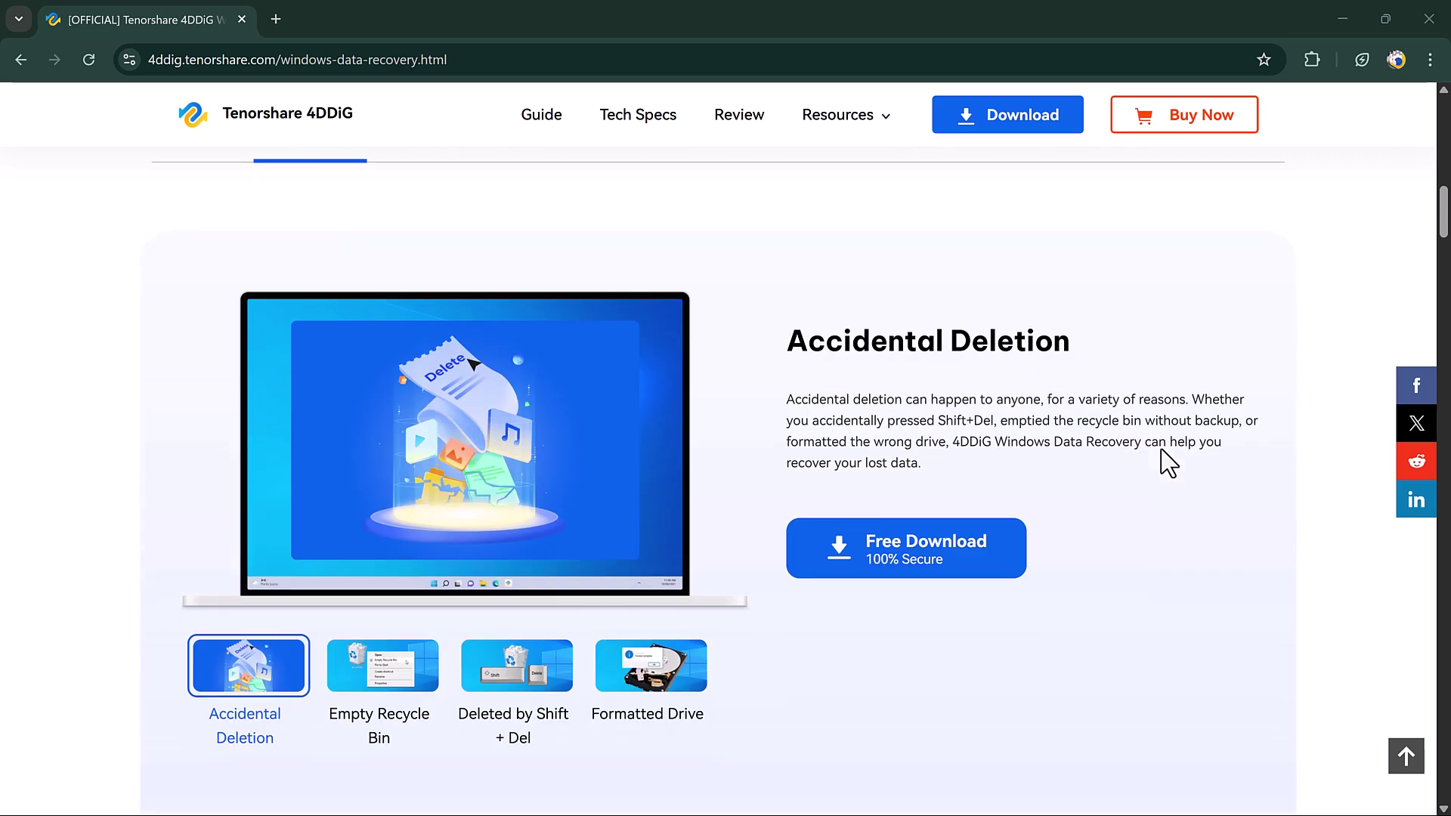
scroll(1146, 557, down, 9)
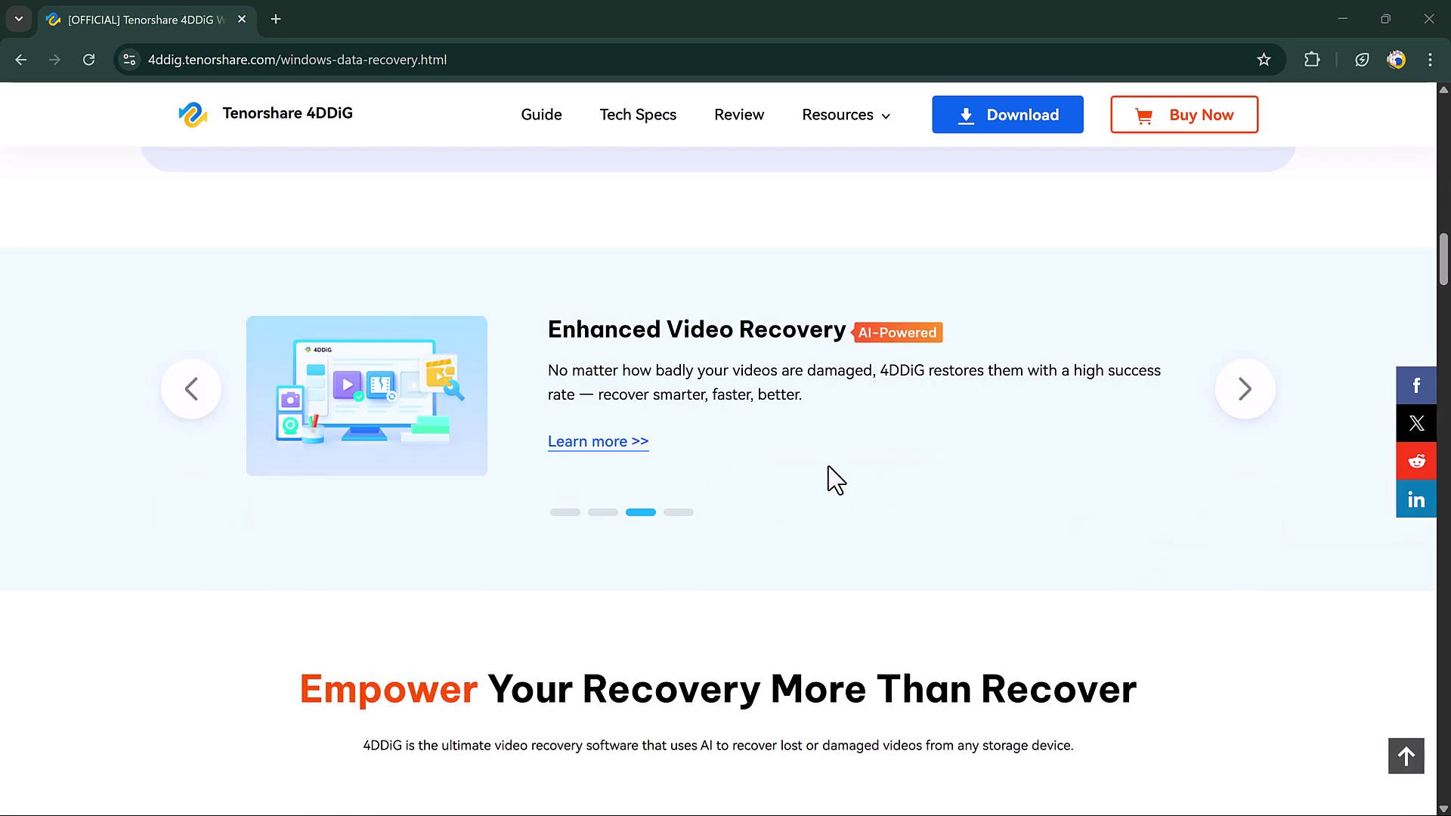
scroll(828, 465, down, 4)
scroll(828, 466, down, 5)
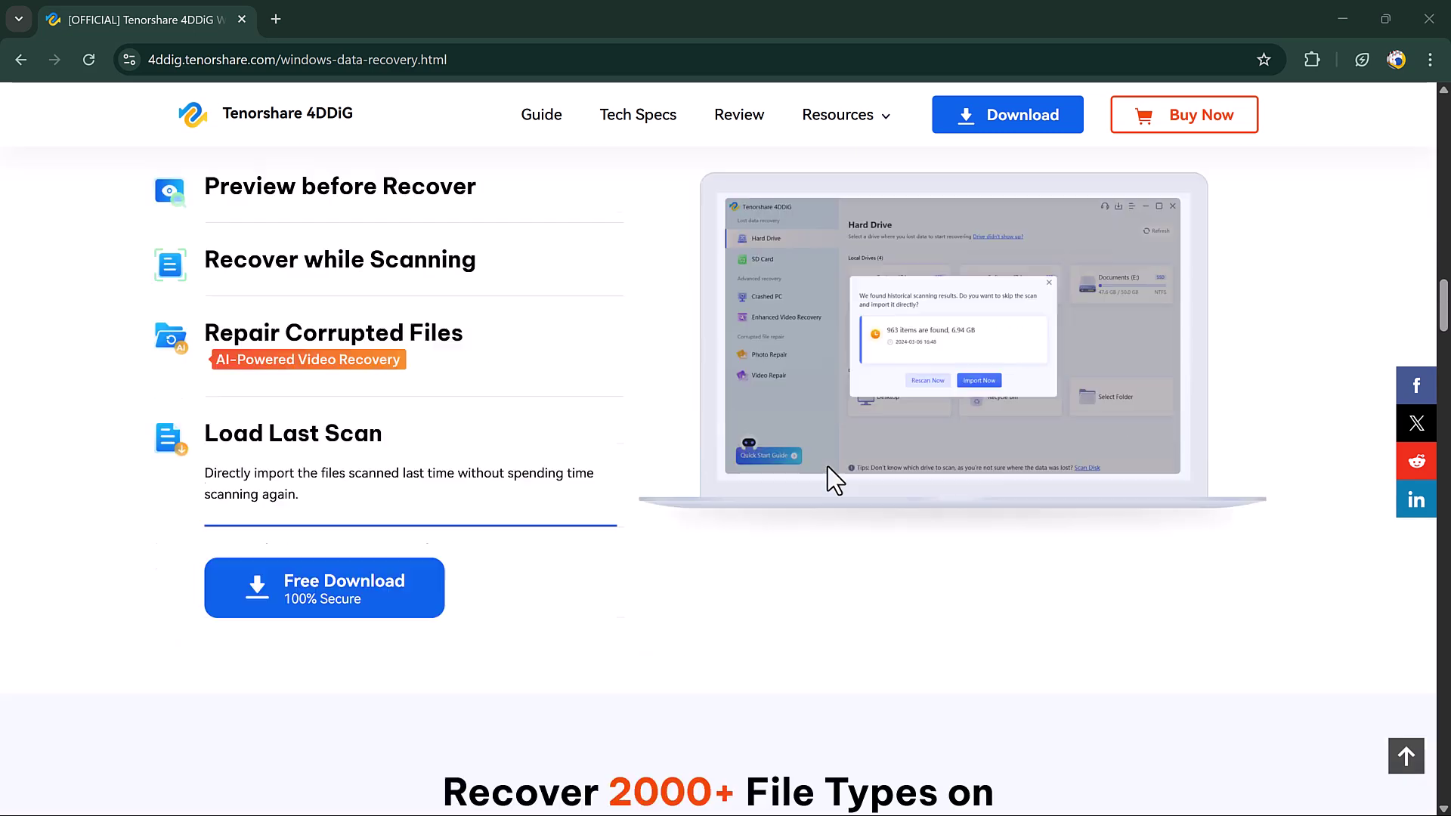
scroll(828, 465, down, 2)
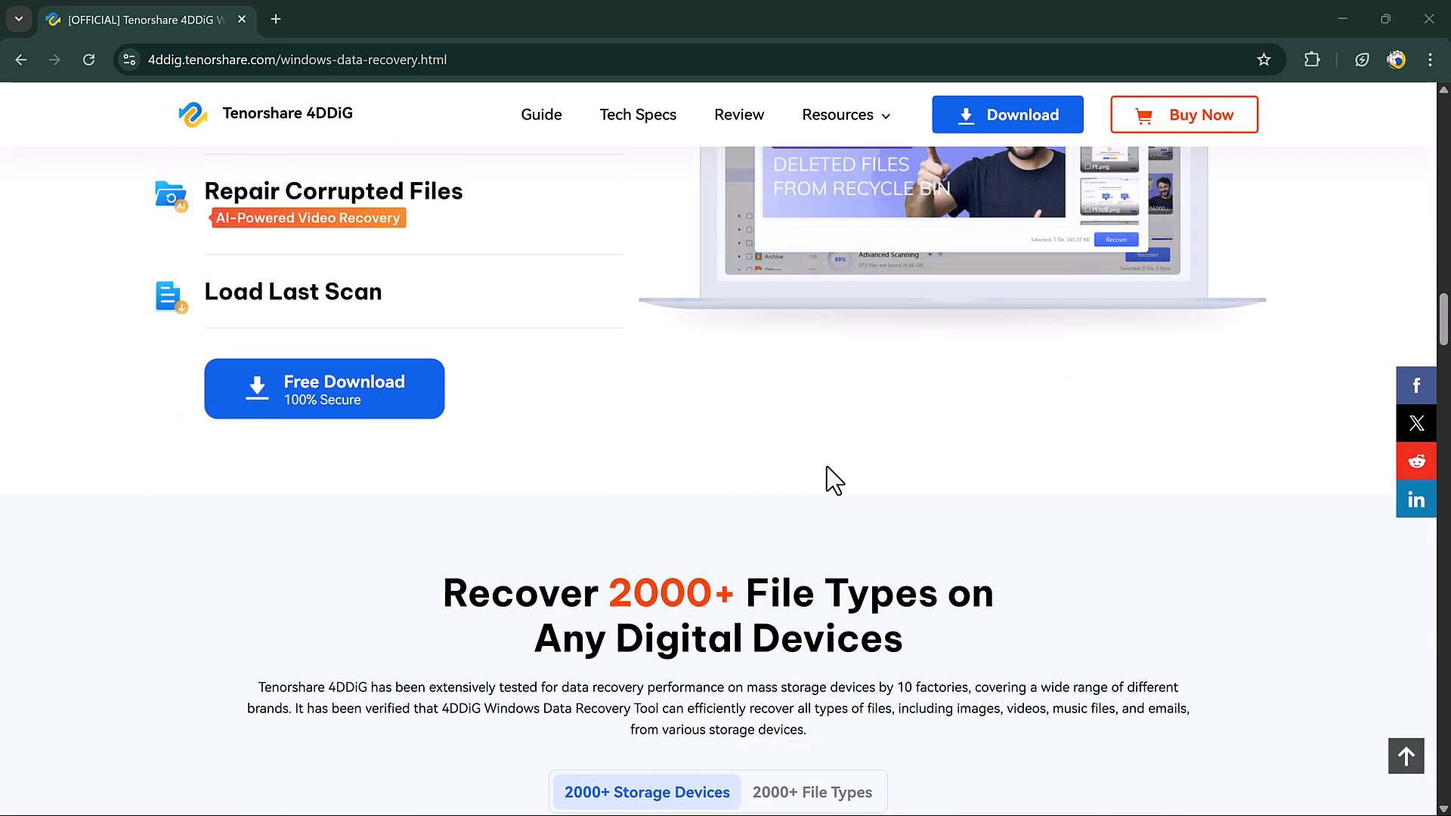
scroll(827, 466, down, 1)
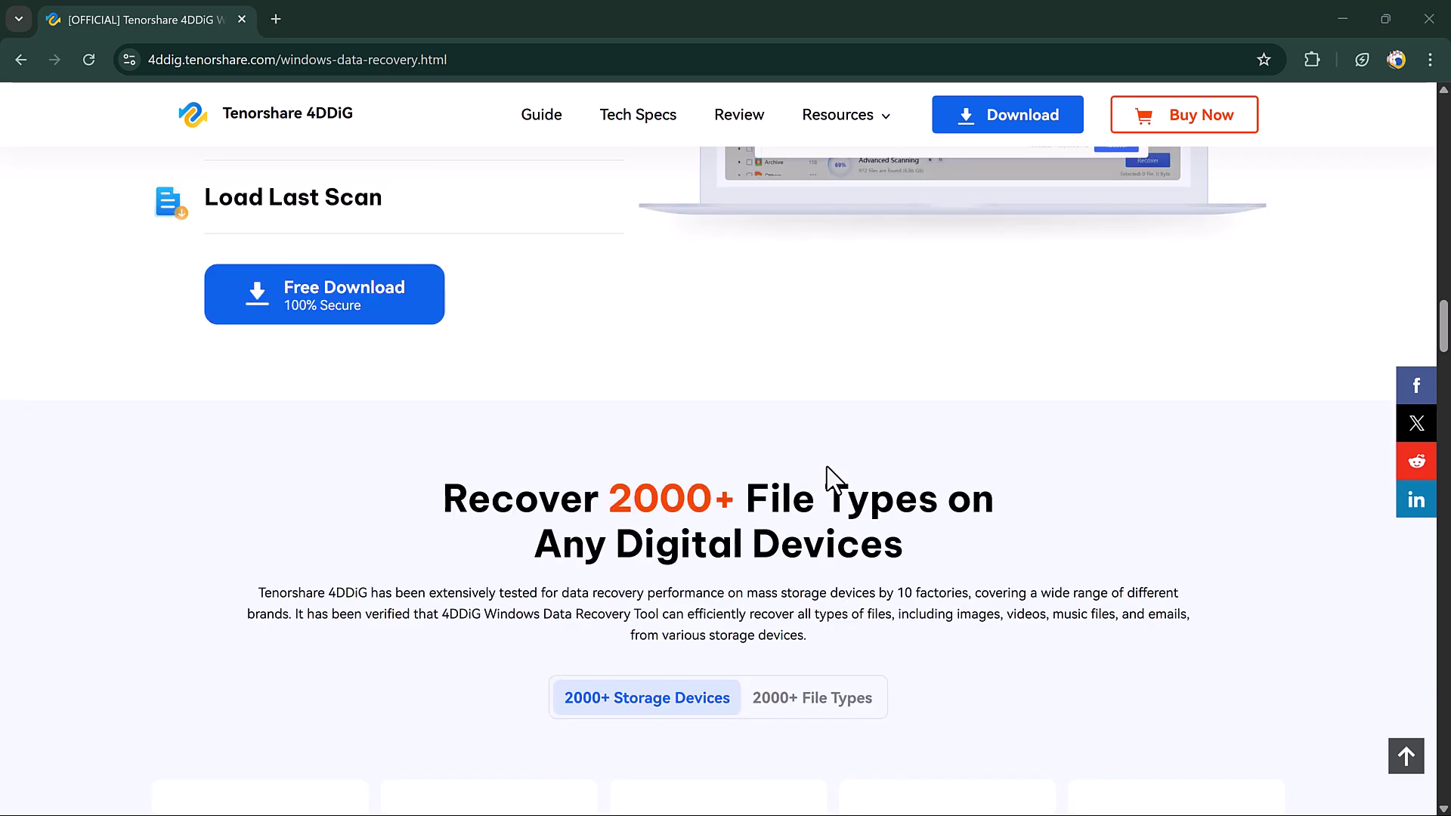
scroll(828, 467, down, 6)
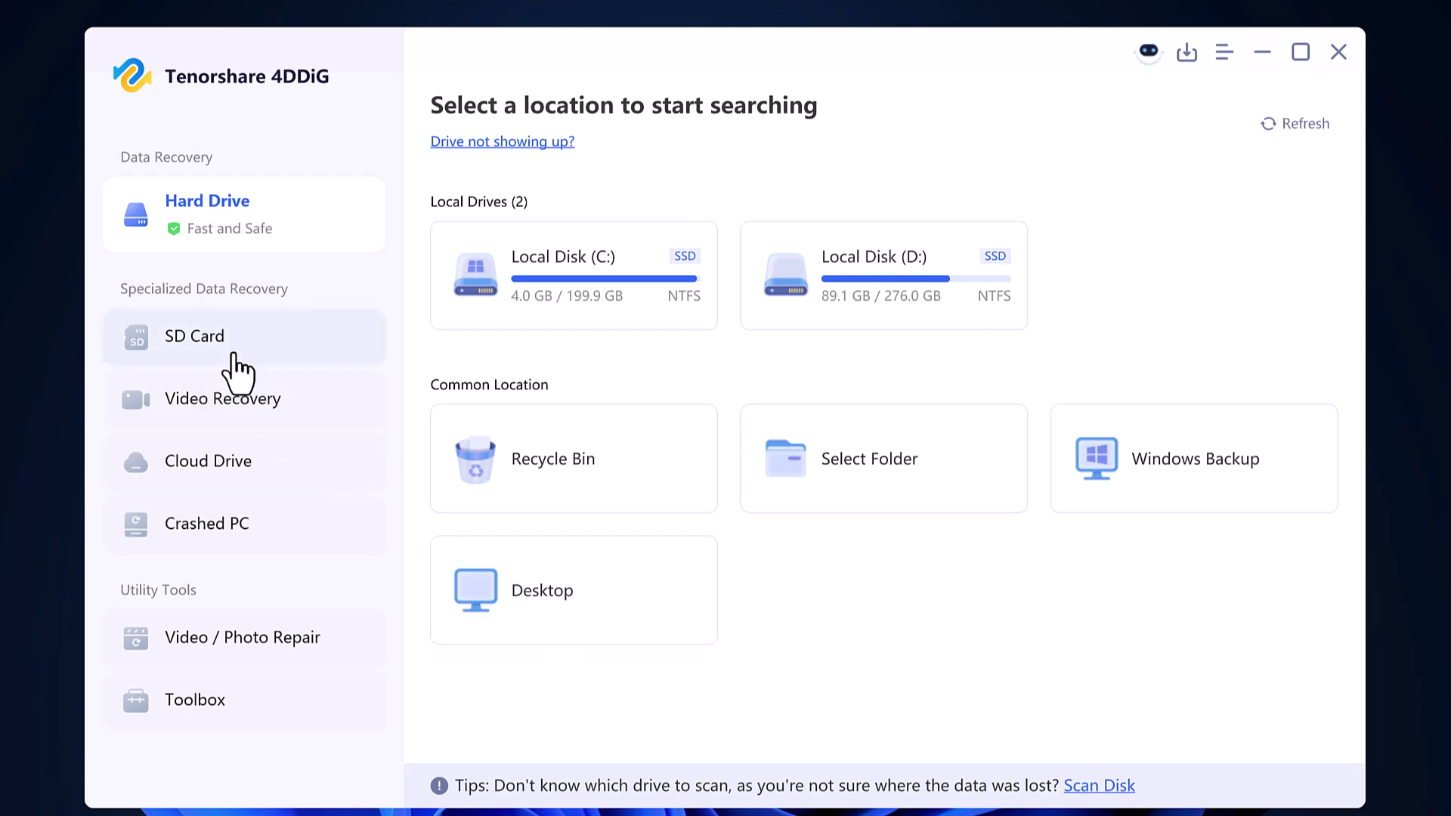
click(235, 354)
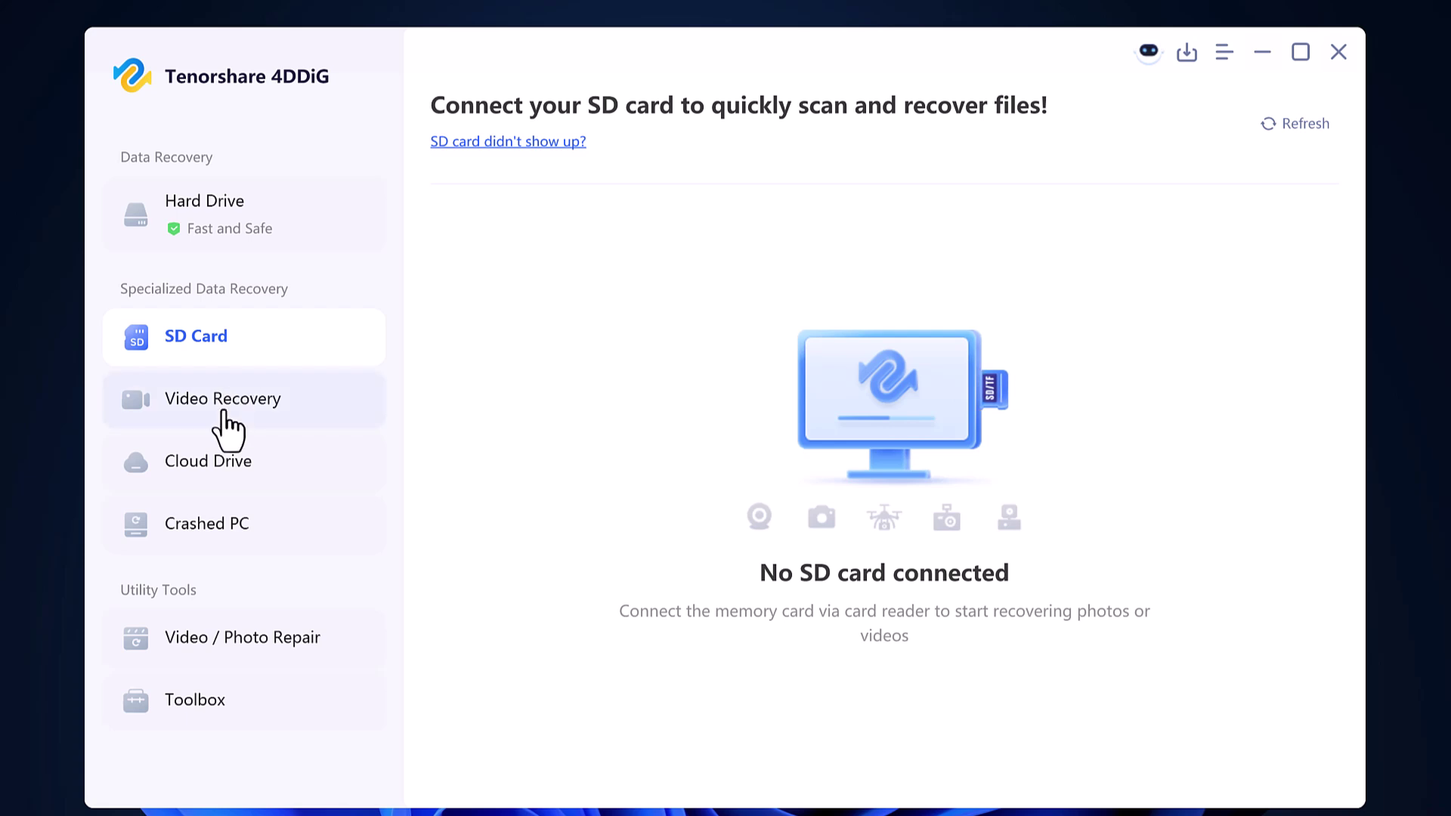
click(223, 413)
click(219, 456)
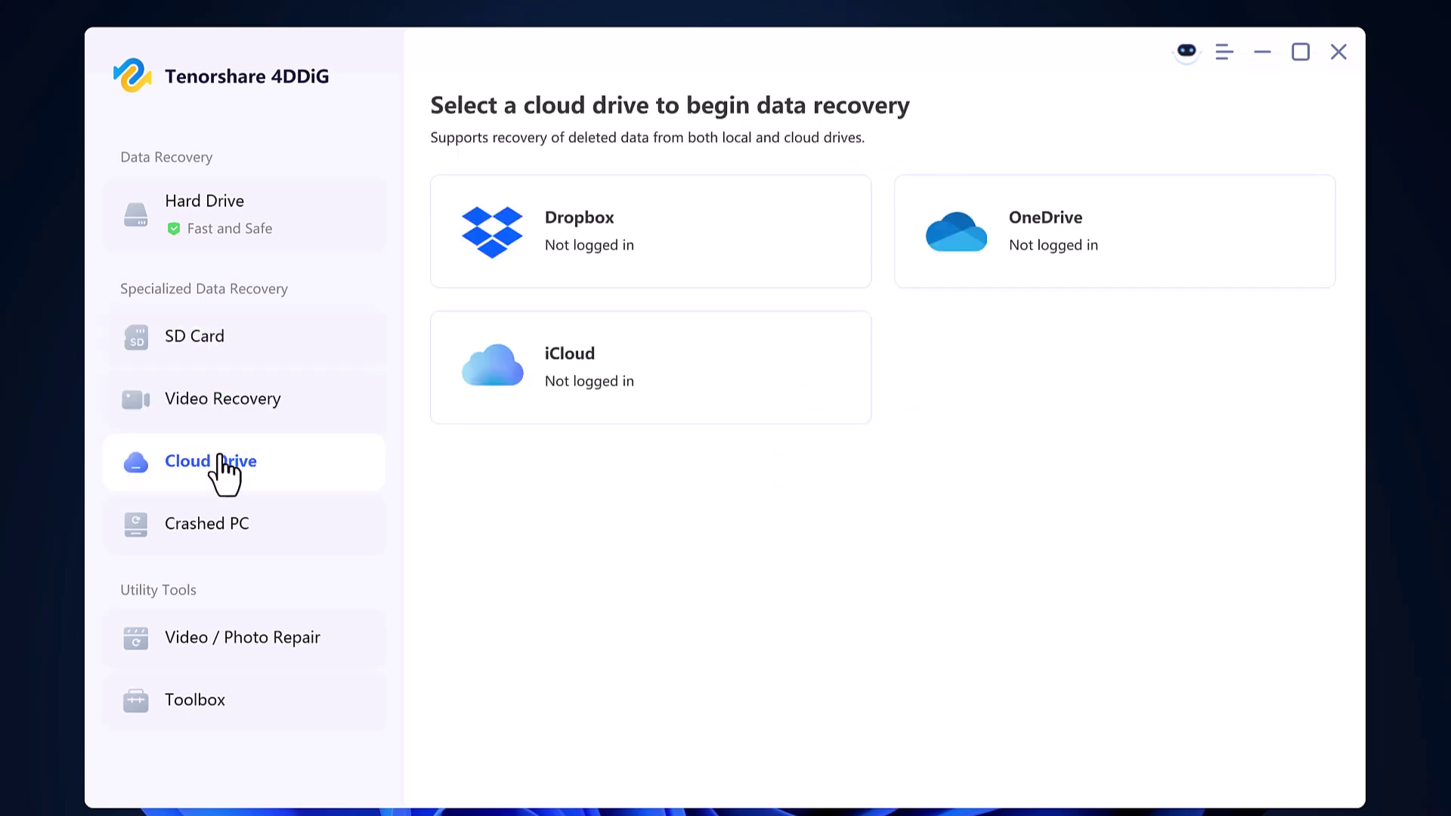
click(217, 525)
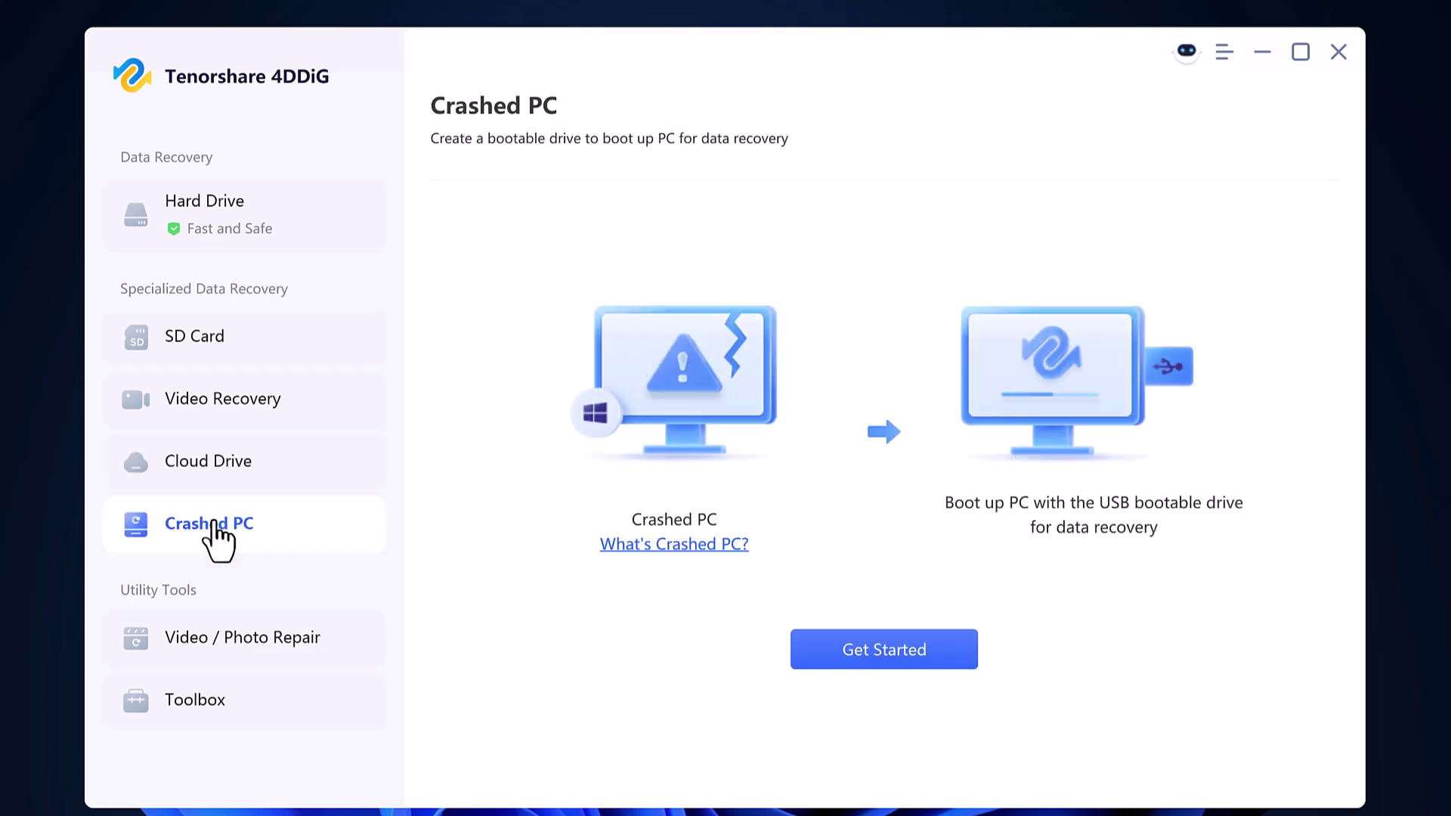
click(215, 638)
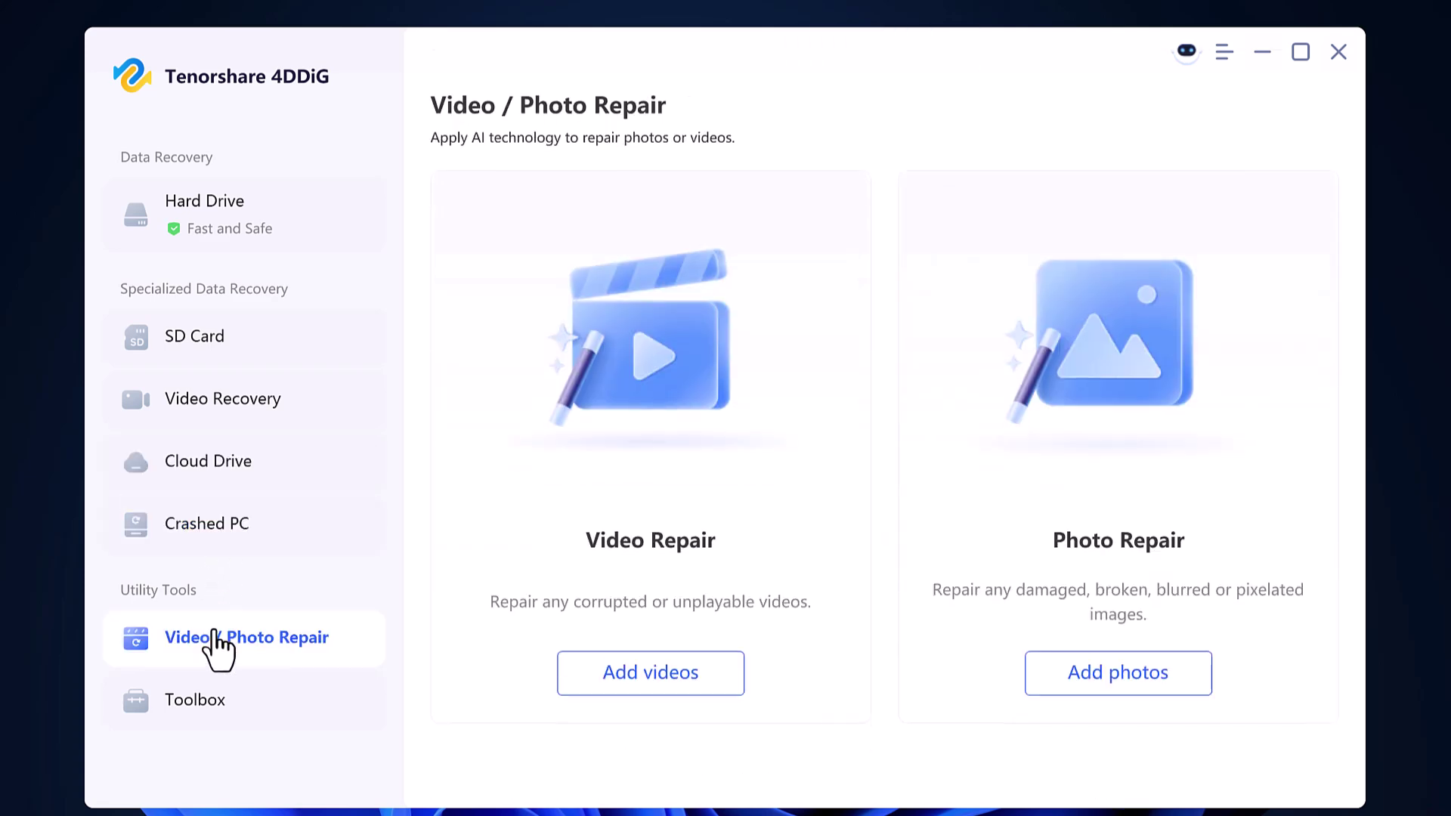
click(206, 703)
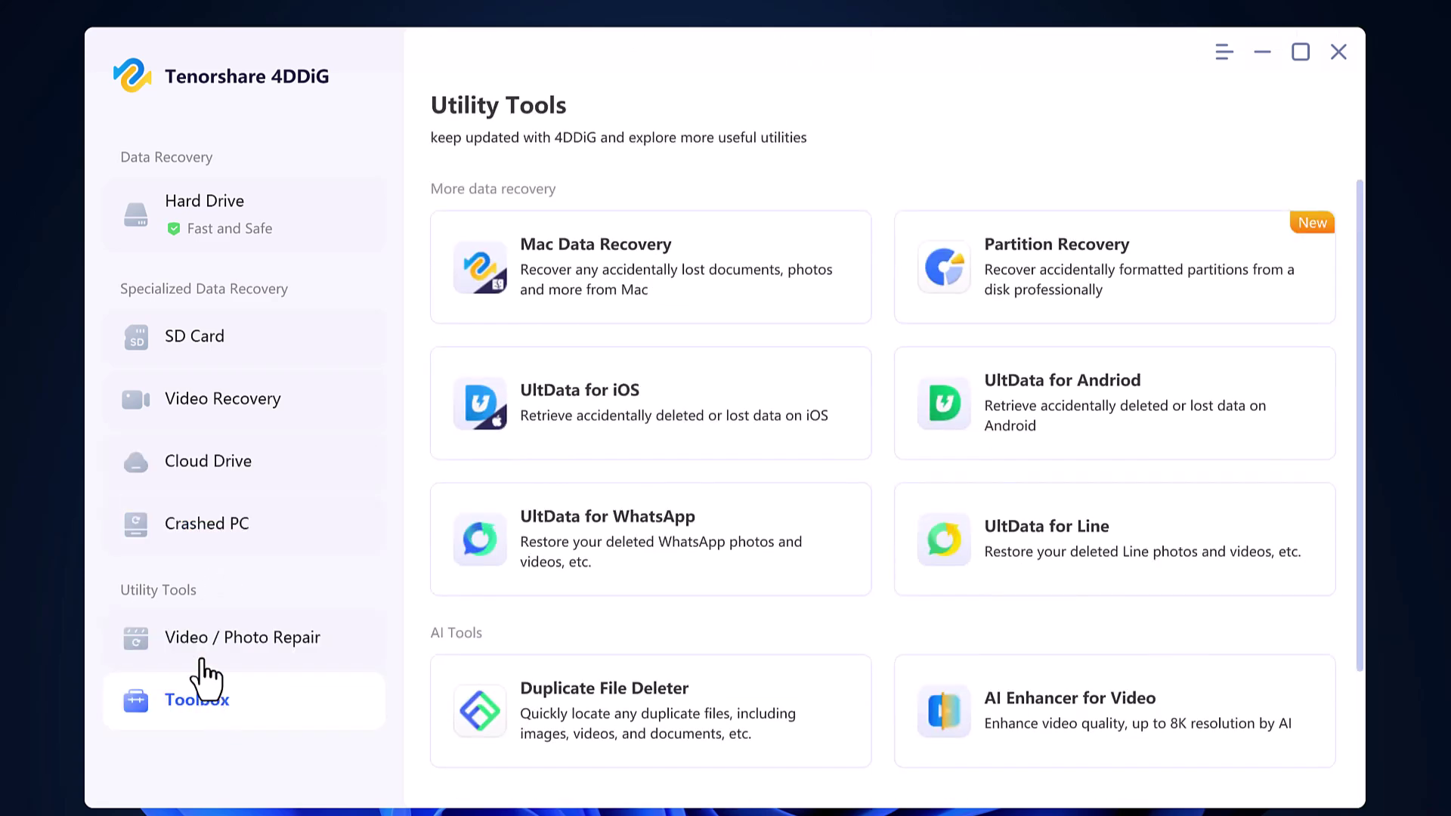
click(219, 239)
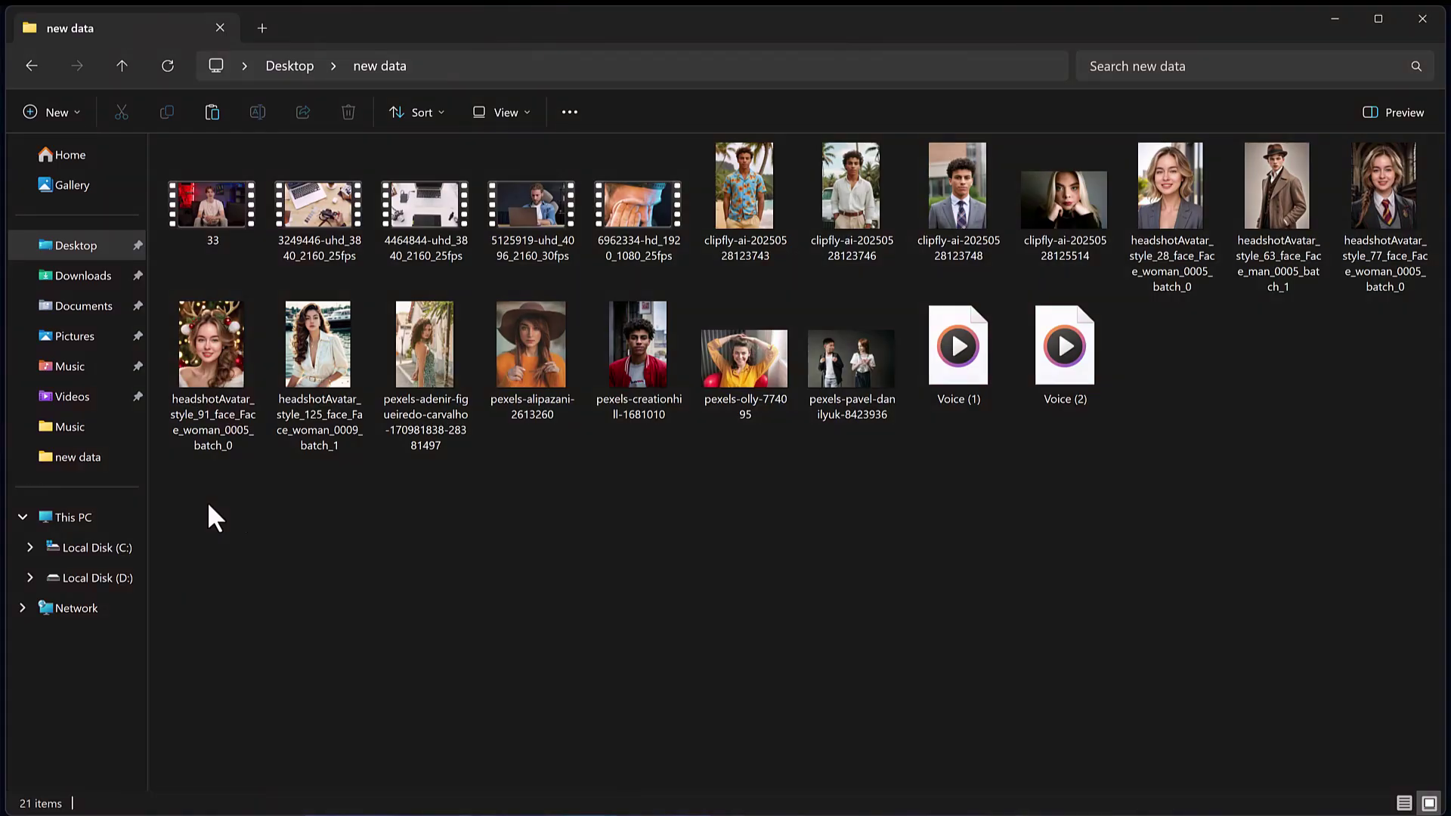
Step: Preview the 6962334 video and the pexels-alipazani photo in the new data folder
drag(207, 502, 585, 487)
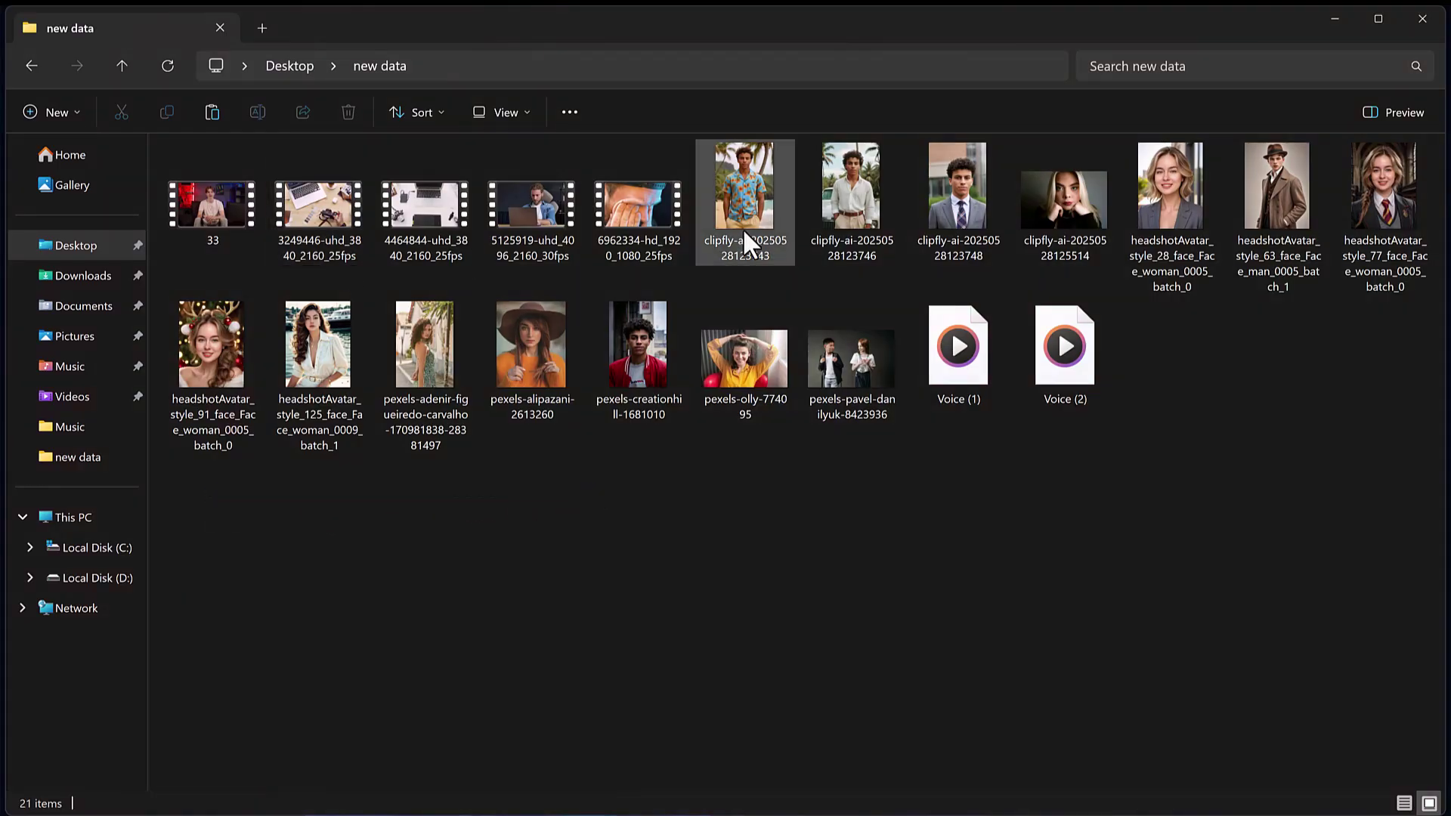
double_click(664, 215)
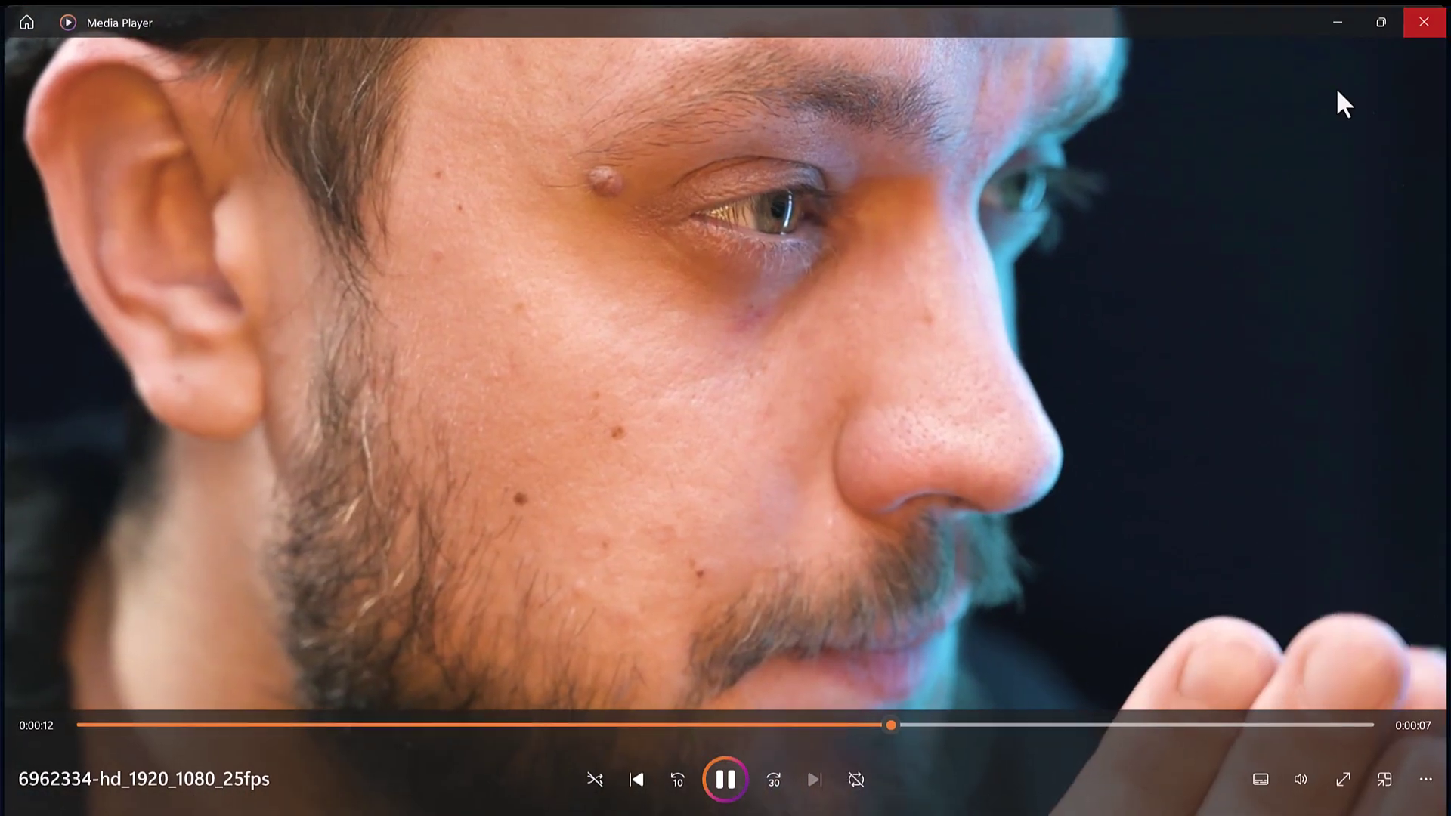
click(1428, 19)
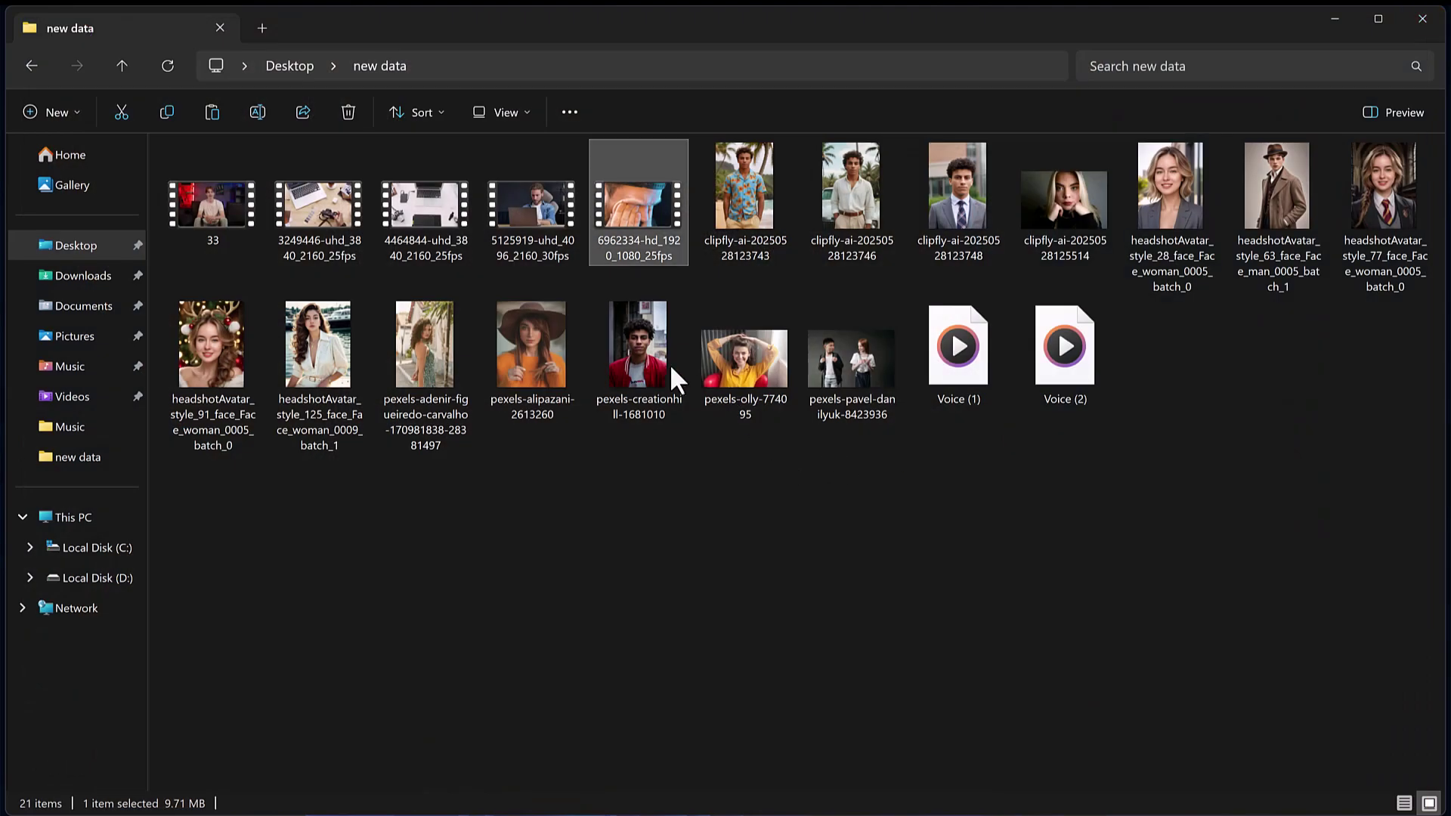
double_click(536, 346)
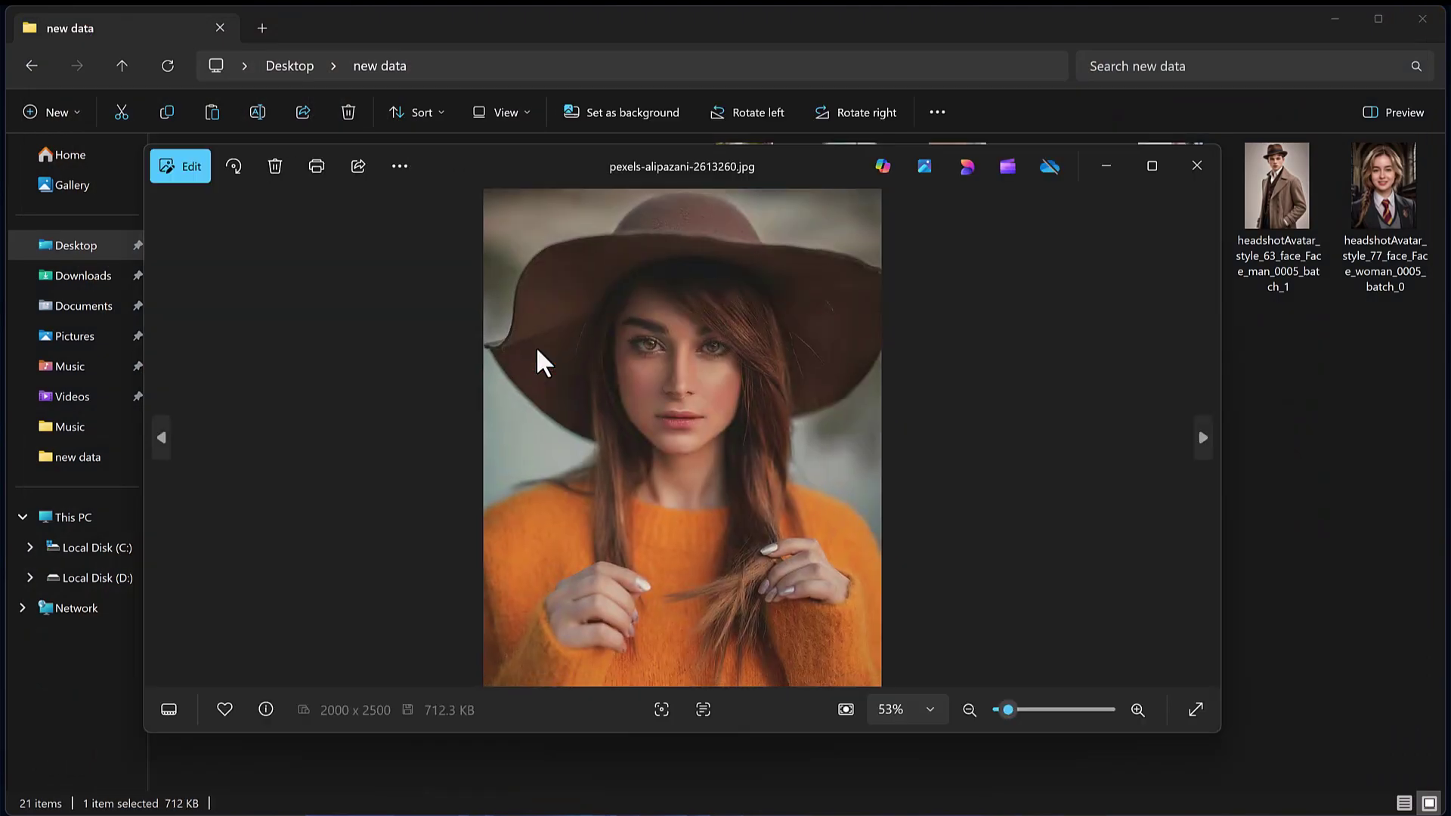
click(1198, 166)
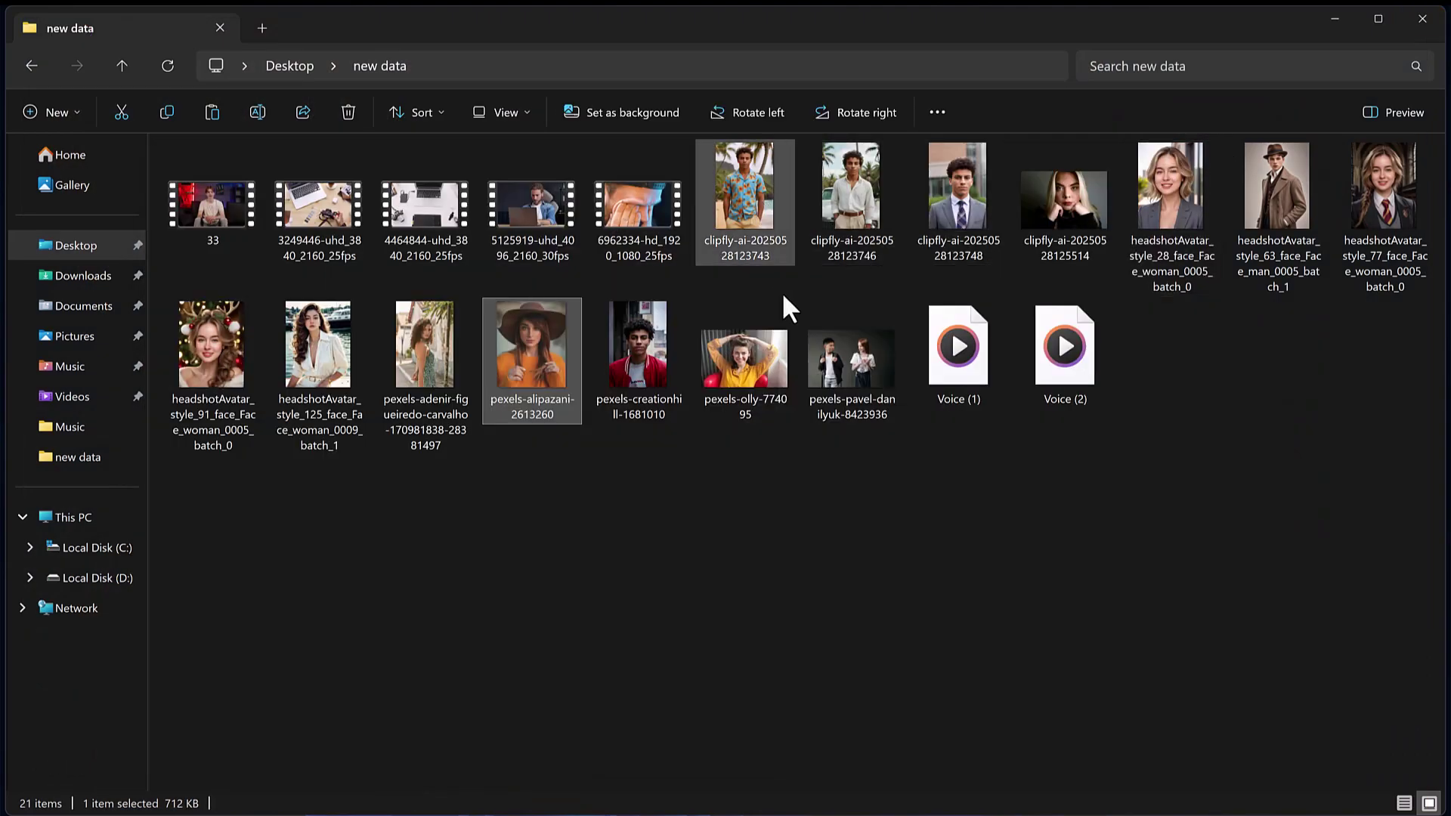
Step: Select all 21 files in the folder and delete them
click(839, 531)
drag(1429, 523, 204, 212)
right_click(314, 183)
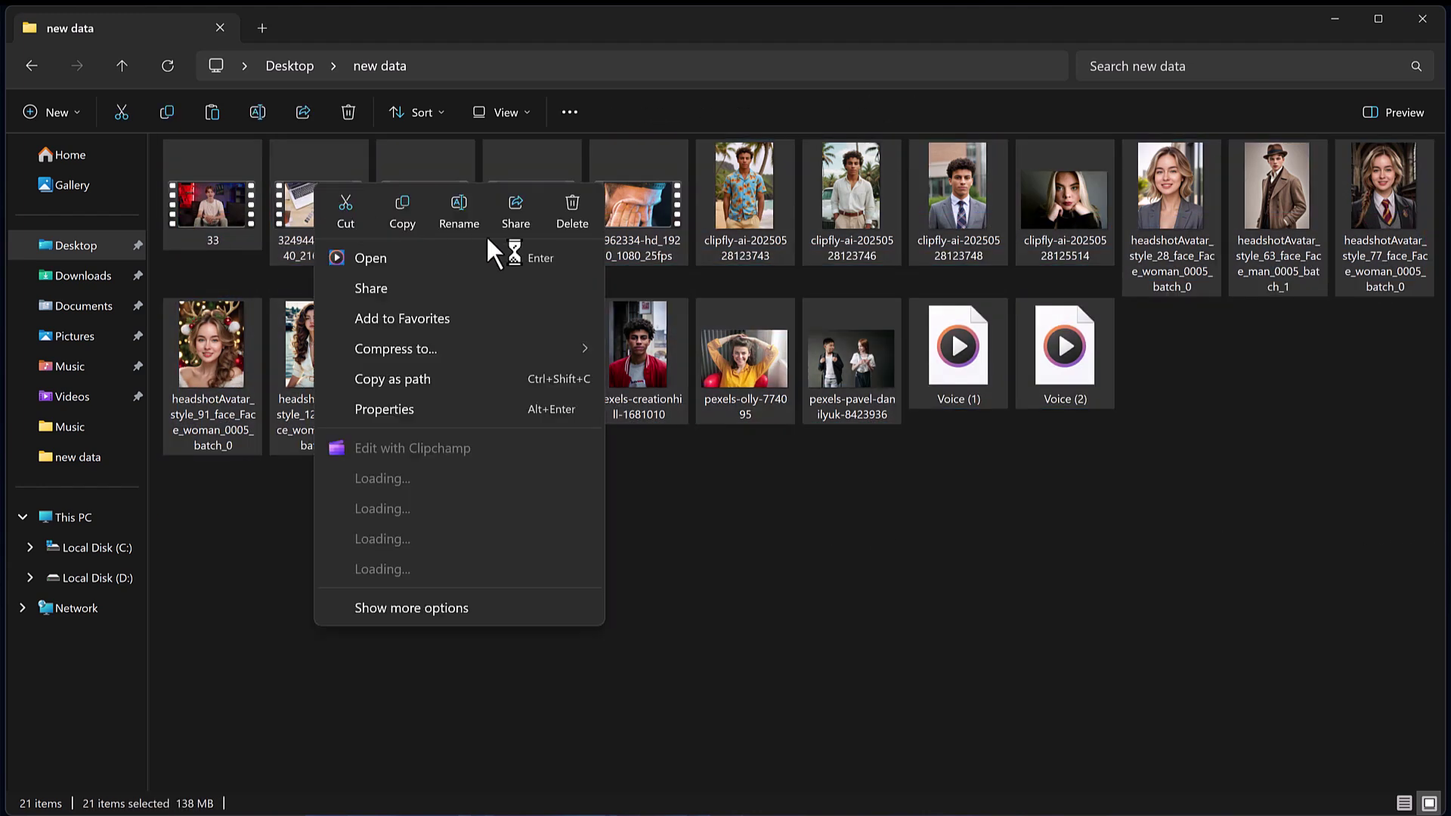
click(568, 206)
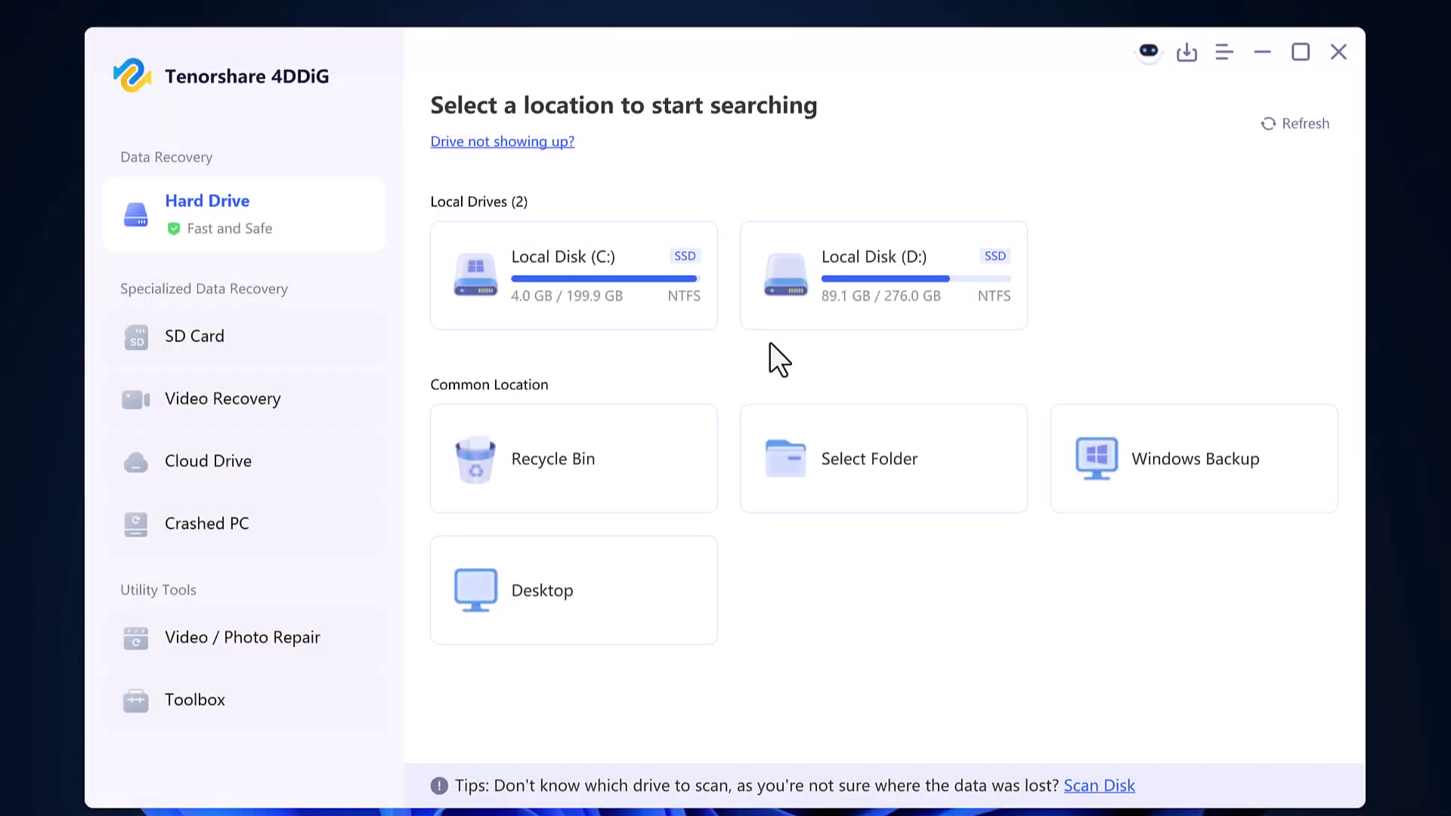
Step: Choose the Desktop to scan and untick the Others file type
click(543, 609)
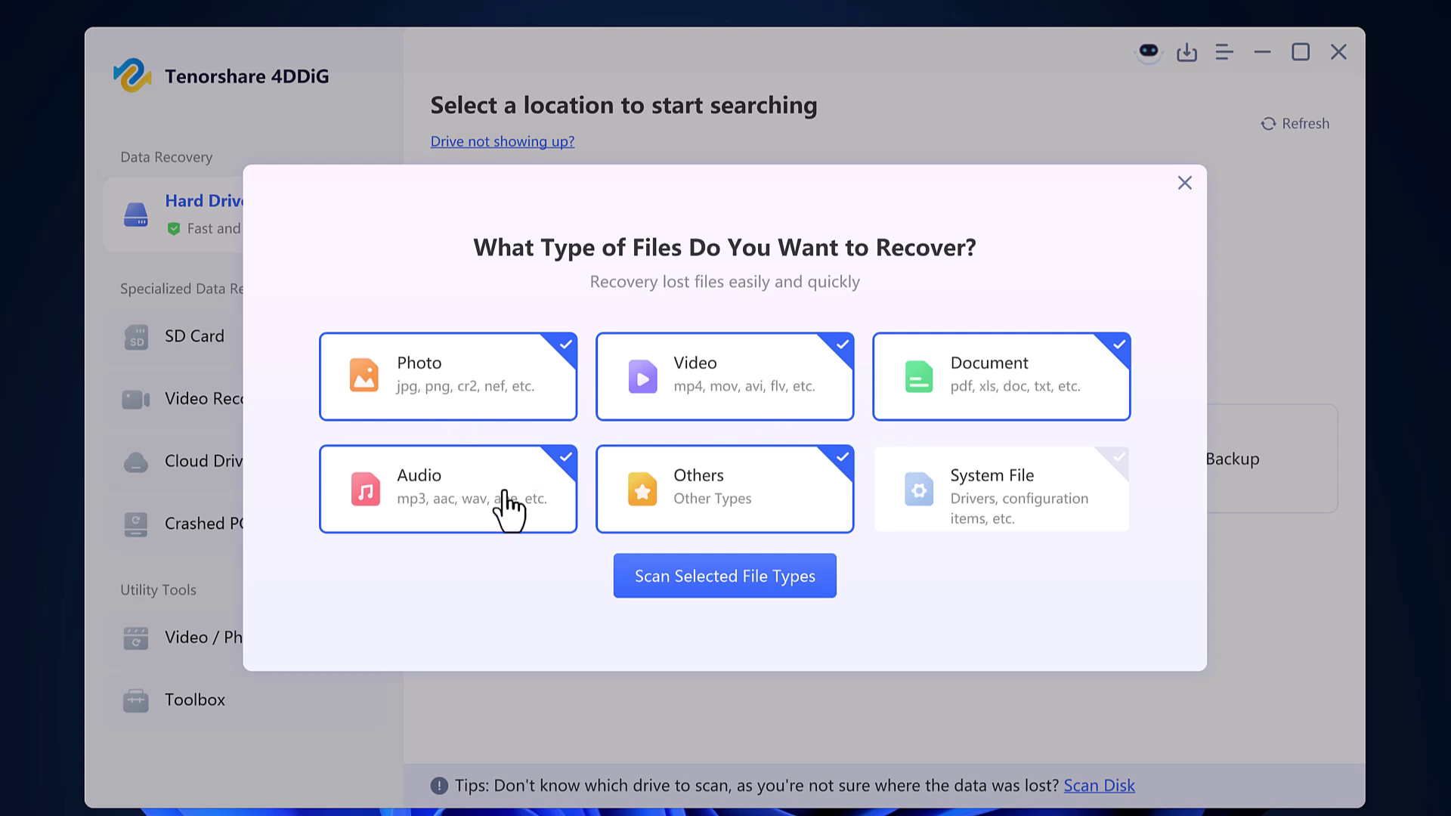
click(641, 495)
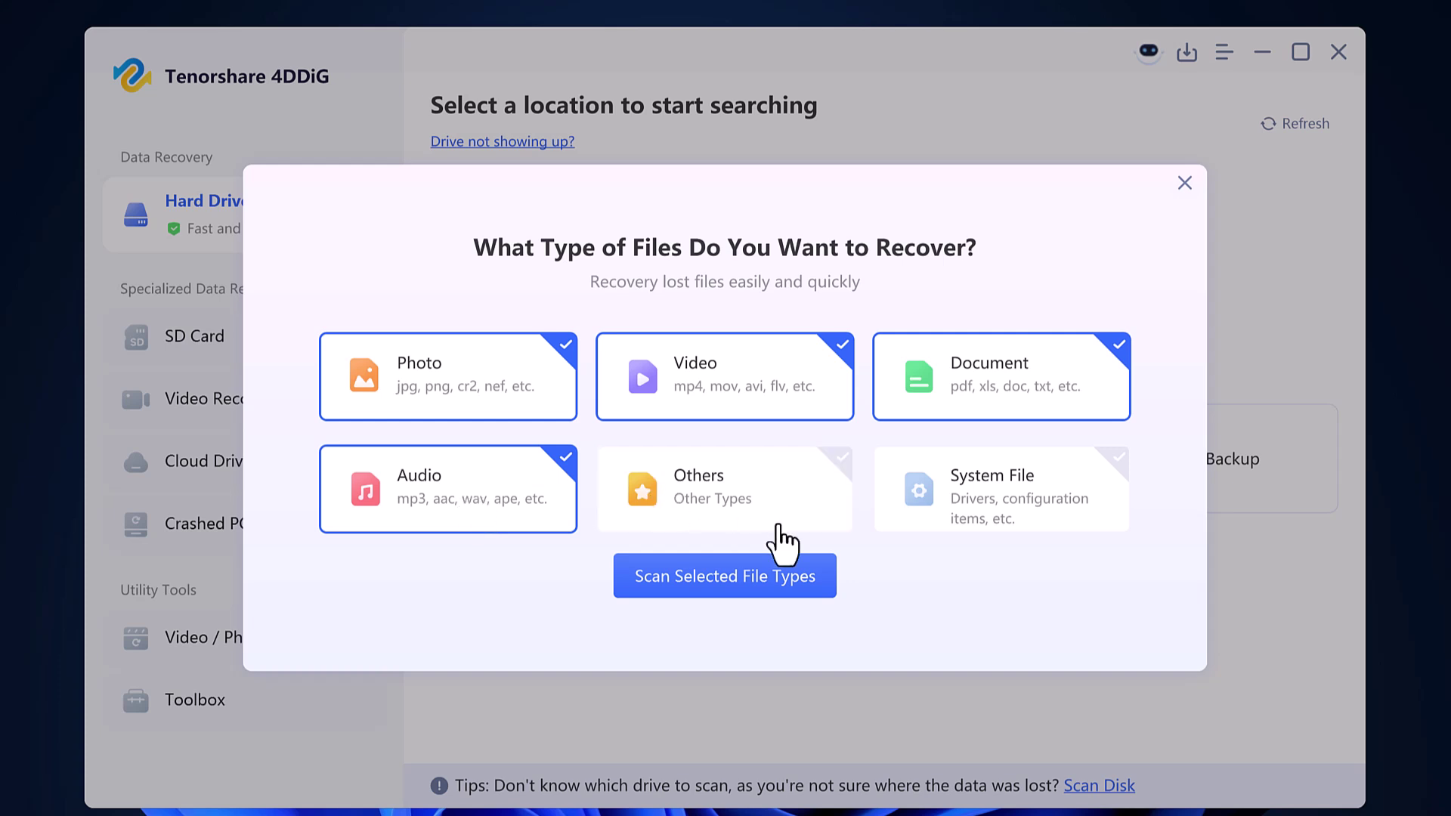
Step: Scan the selected file types, sort results by Type, and dismiss the Scan Completed notice
click(701, 563)
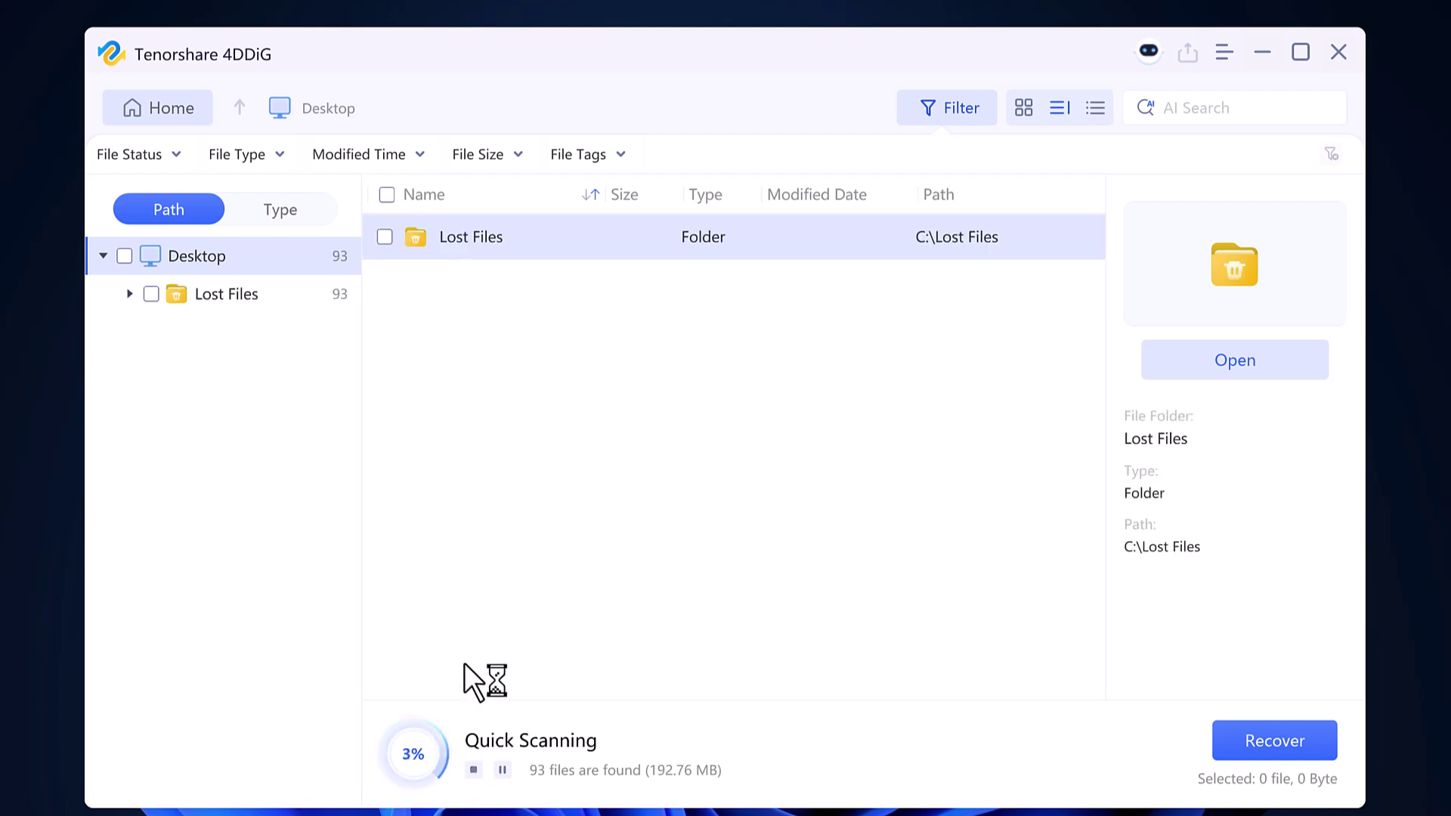
click(277, 213)
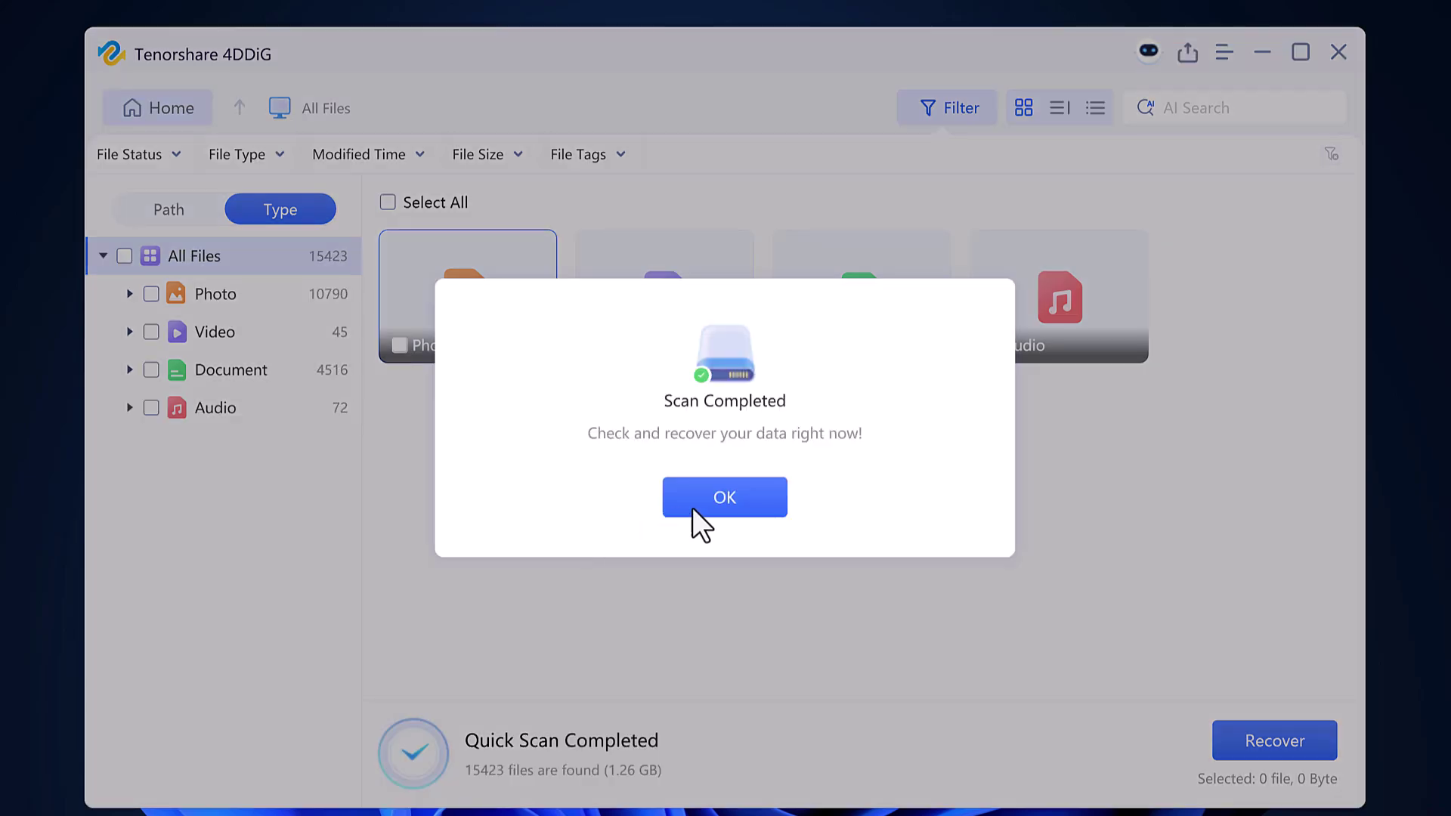
click(724, 499)
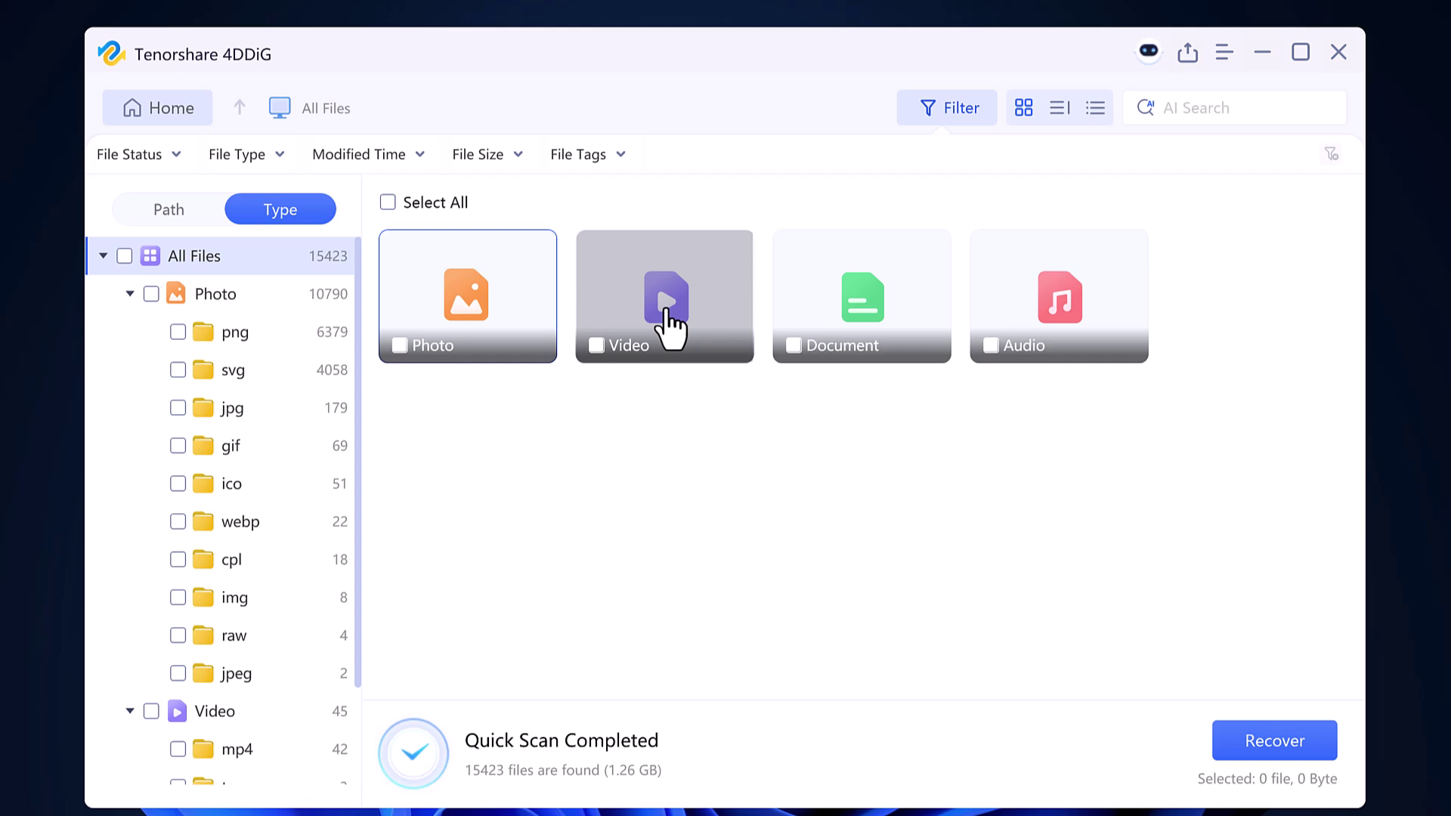
Step: Open Video › mp4 and tick the desk-and-laptop clip, leaving its duplicate unticked
click(667, 321)
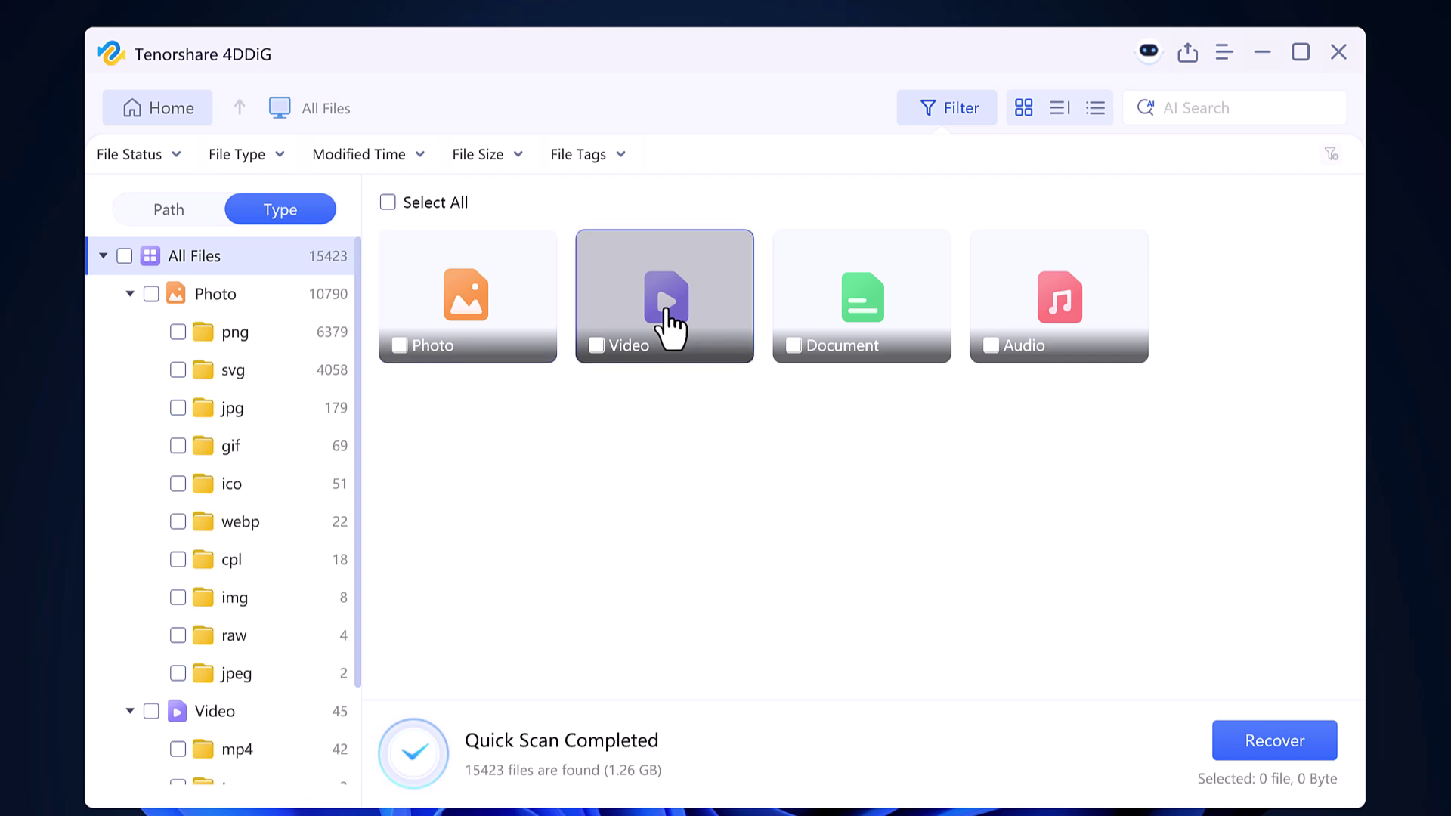
double_click(667, 322)
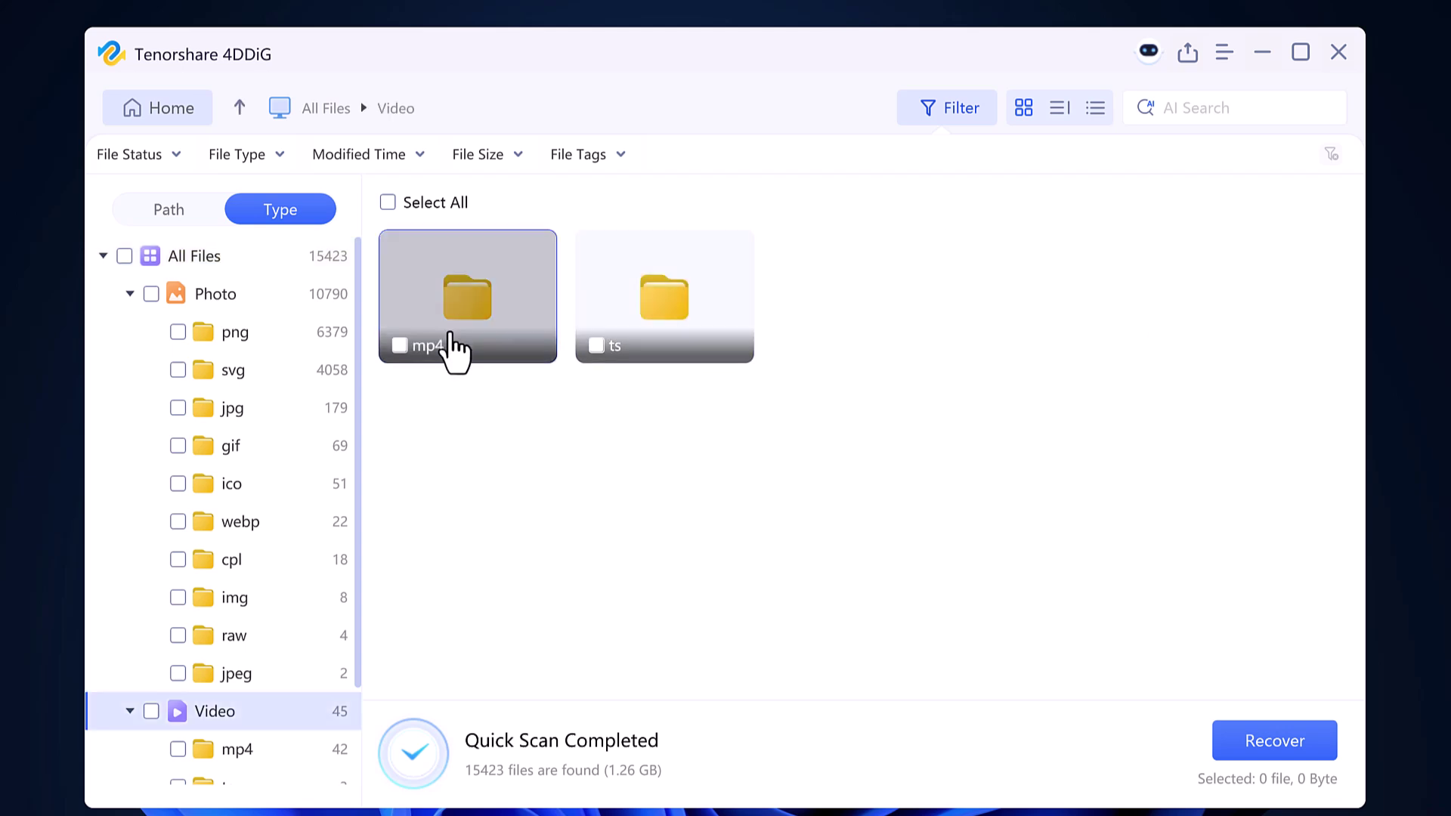
double_click(448, 348)
click(991, 345)
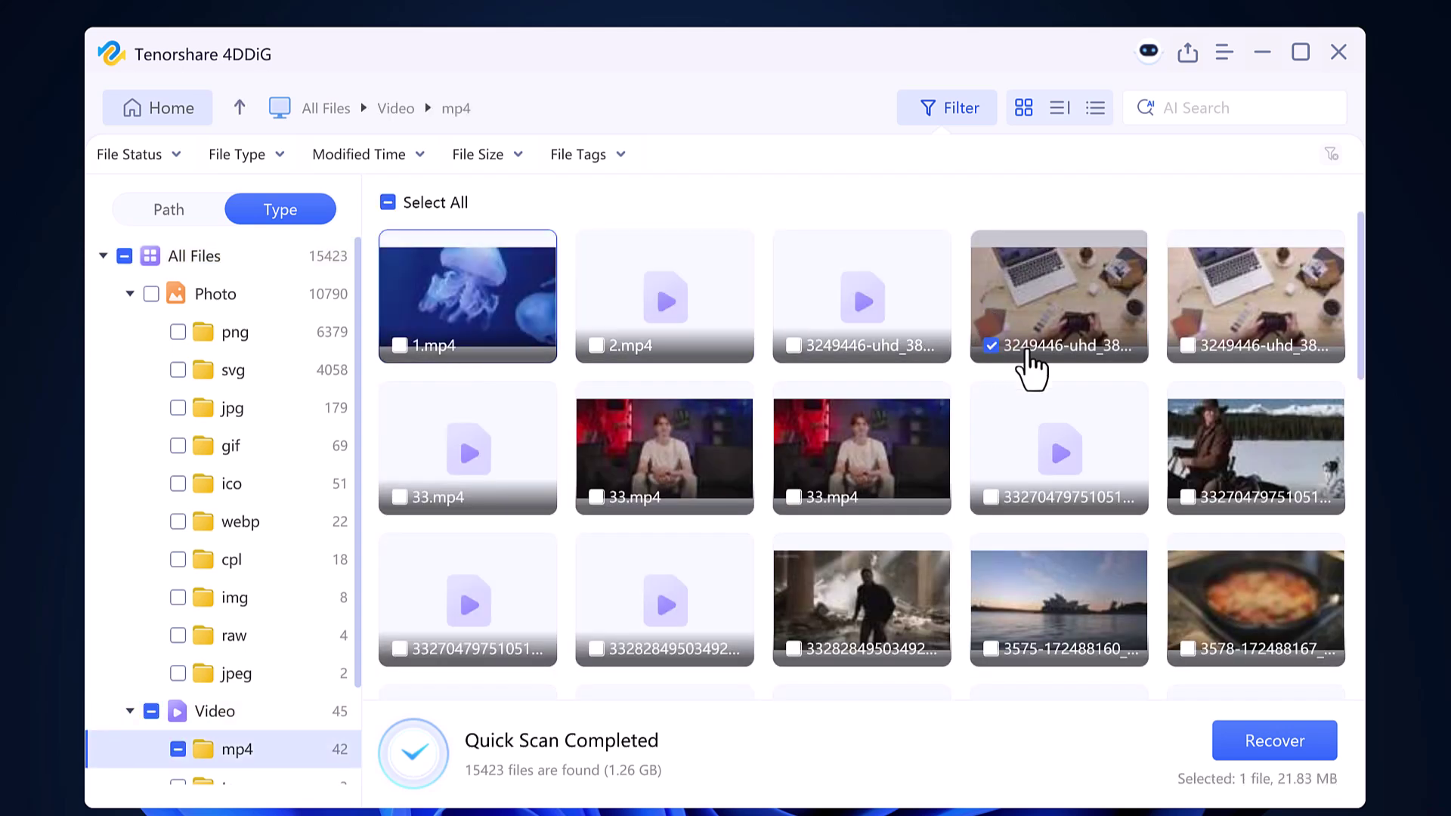
click(1188, 346)
click(1188, 345)
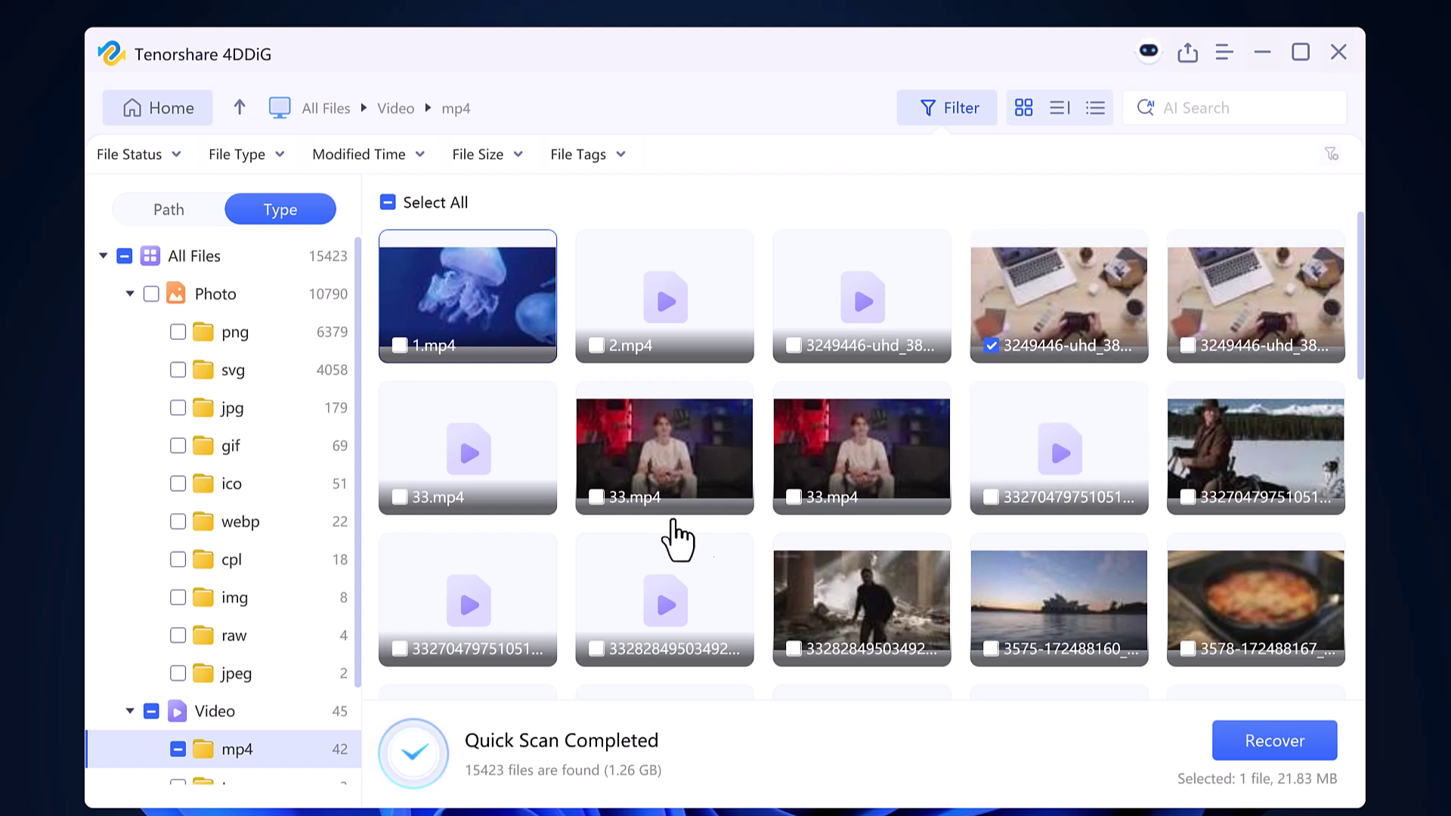
Step: Tick 33.mp4, the man-in-snow, dark street-scene and second man-at-laptop clips
click(597, 497)
click(1188, 496)
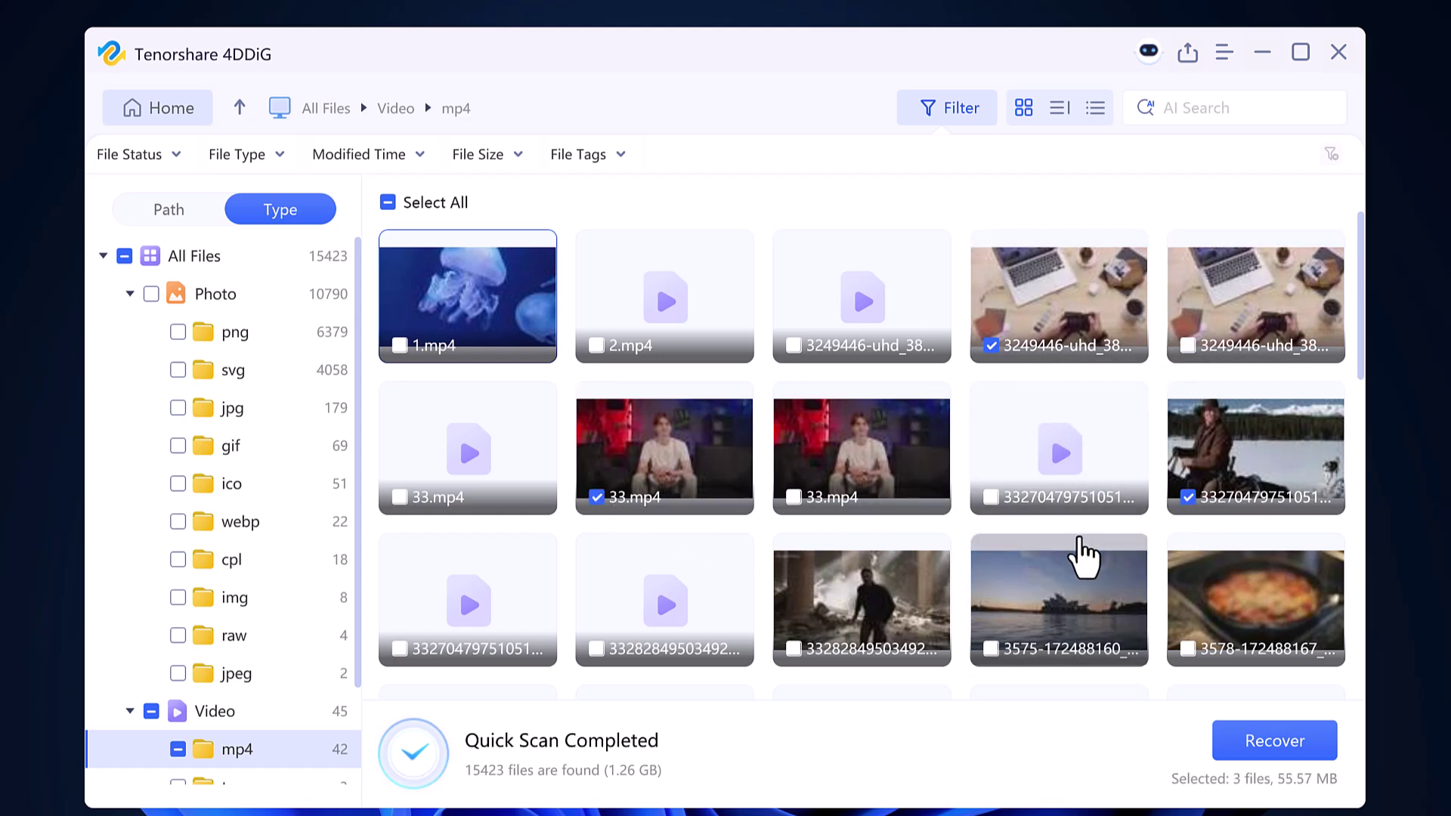
scroll(1079, 554, down, 2)
scroll(818, 576, down, 2)
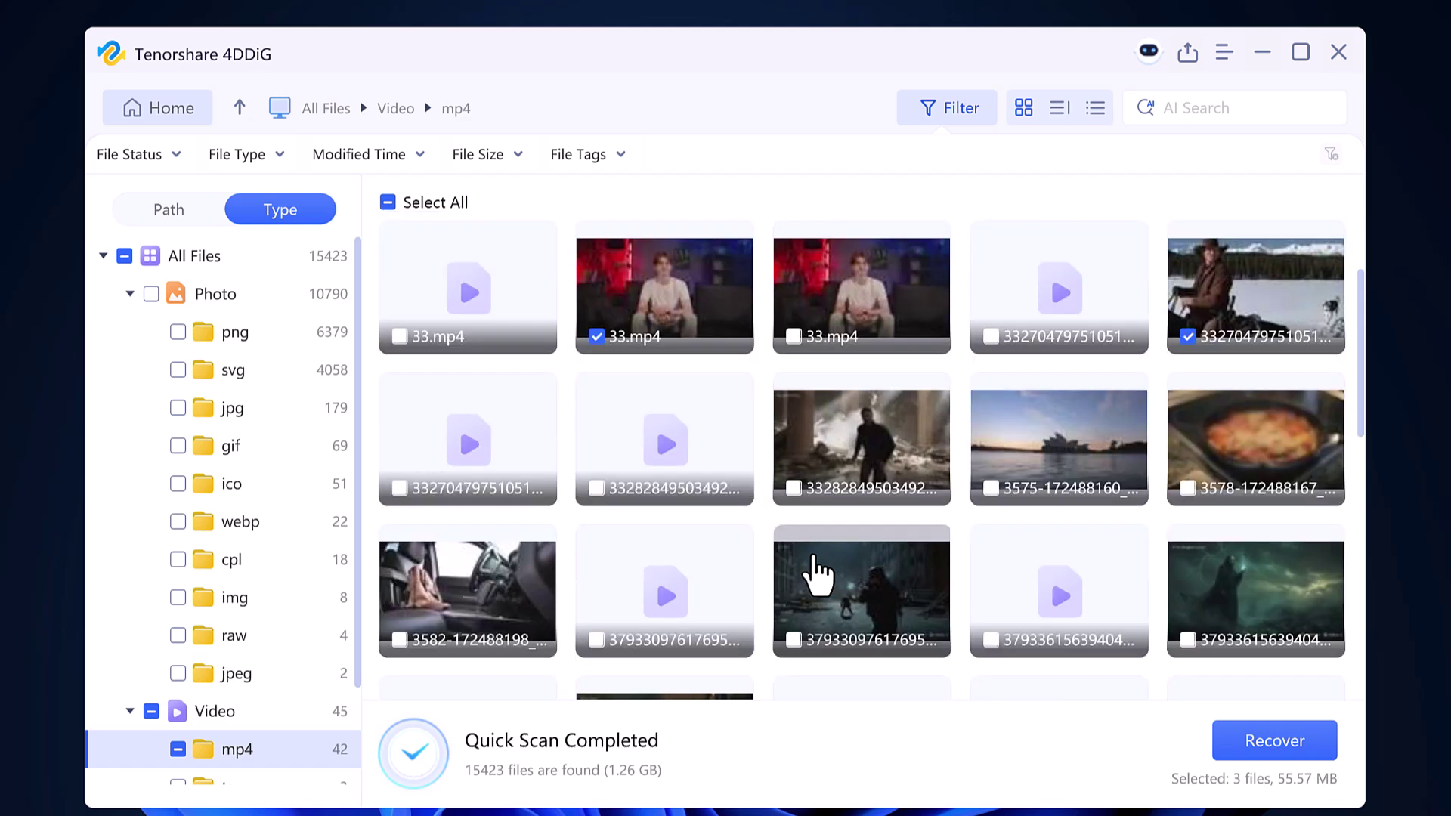
scroll(1062, 545, down, 3)
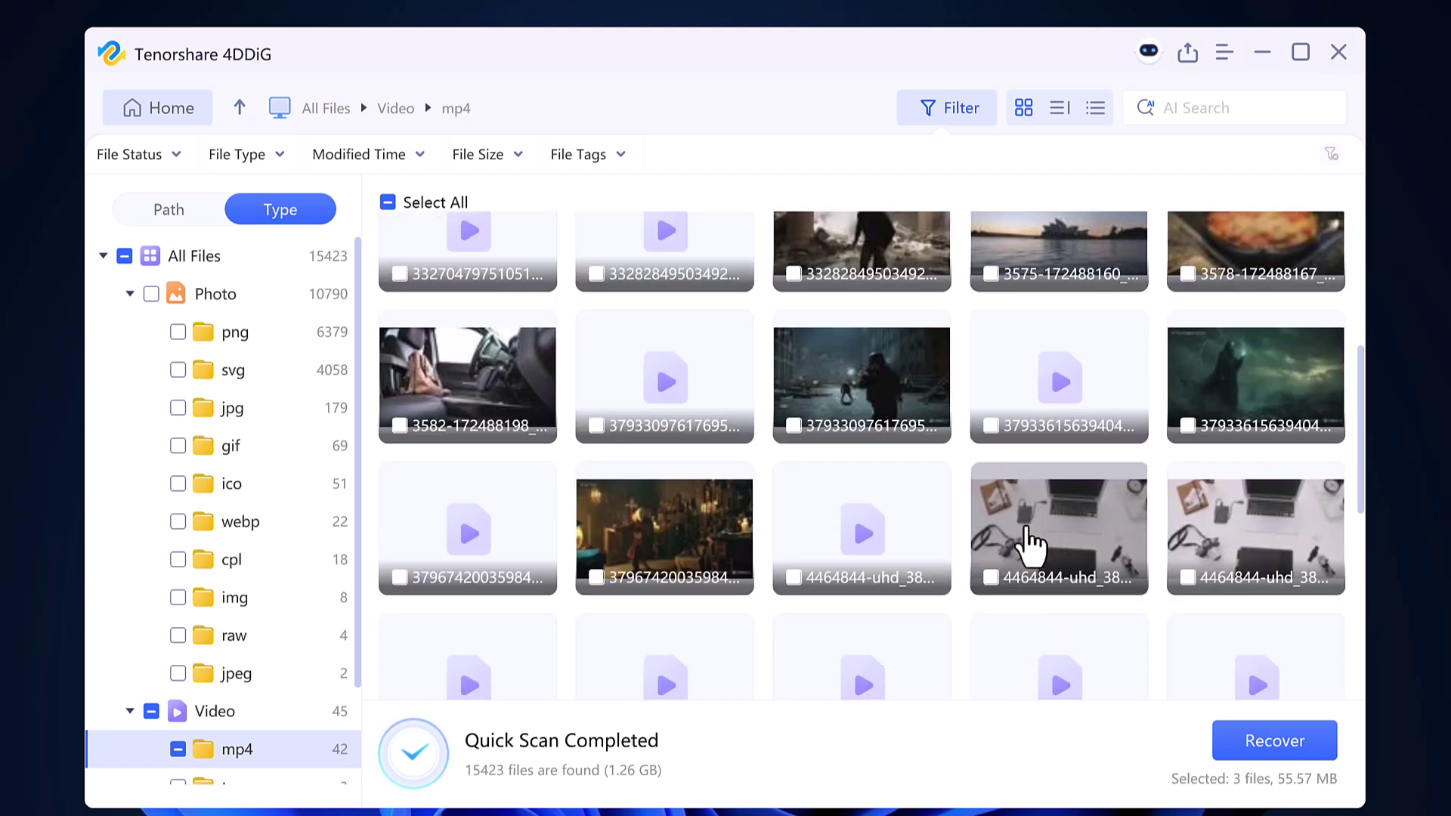
click(794, 427)
scroll(804, 452, down, 2)
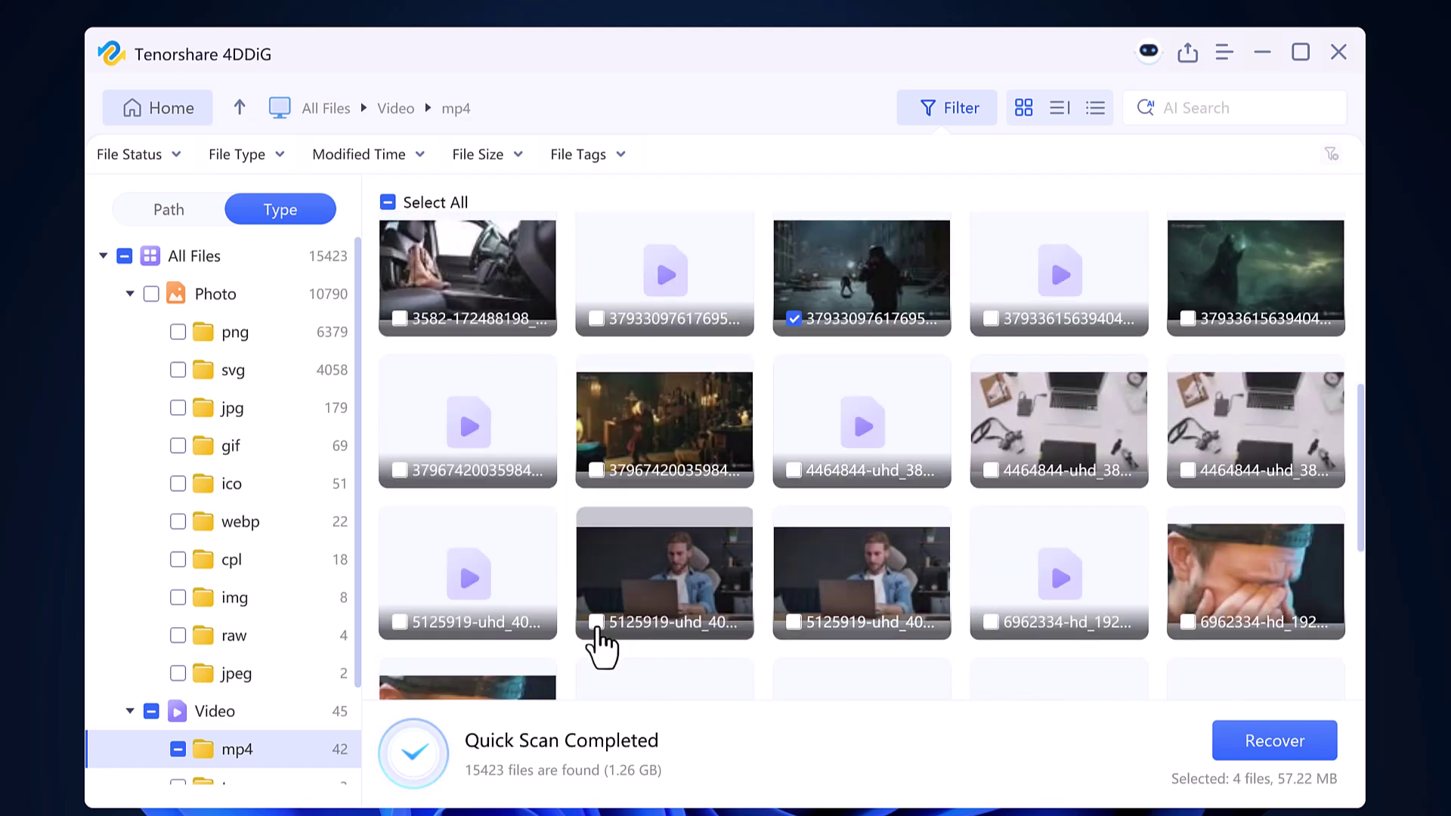
click(597, 622)
Step: Tick the man-covering-face clip and include all jpg and png photos
click(1189, 623)
scroll(1176, 577, up, 9)
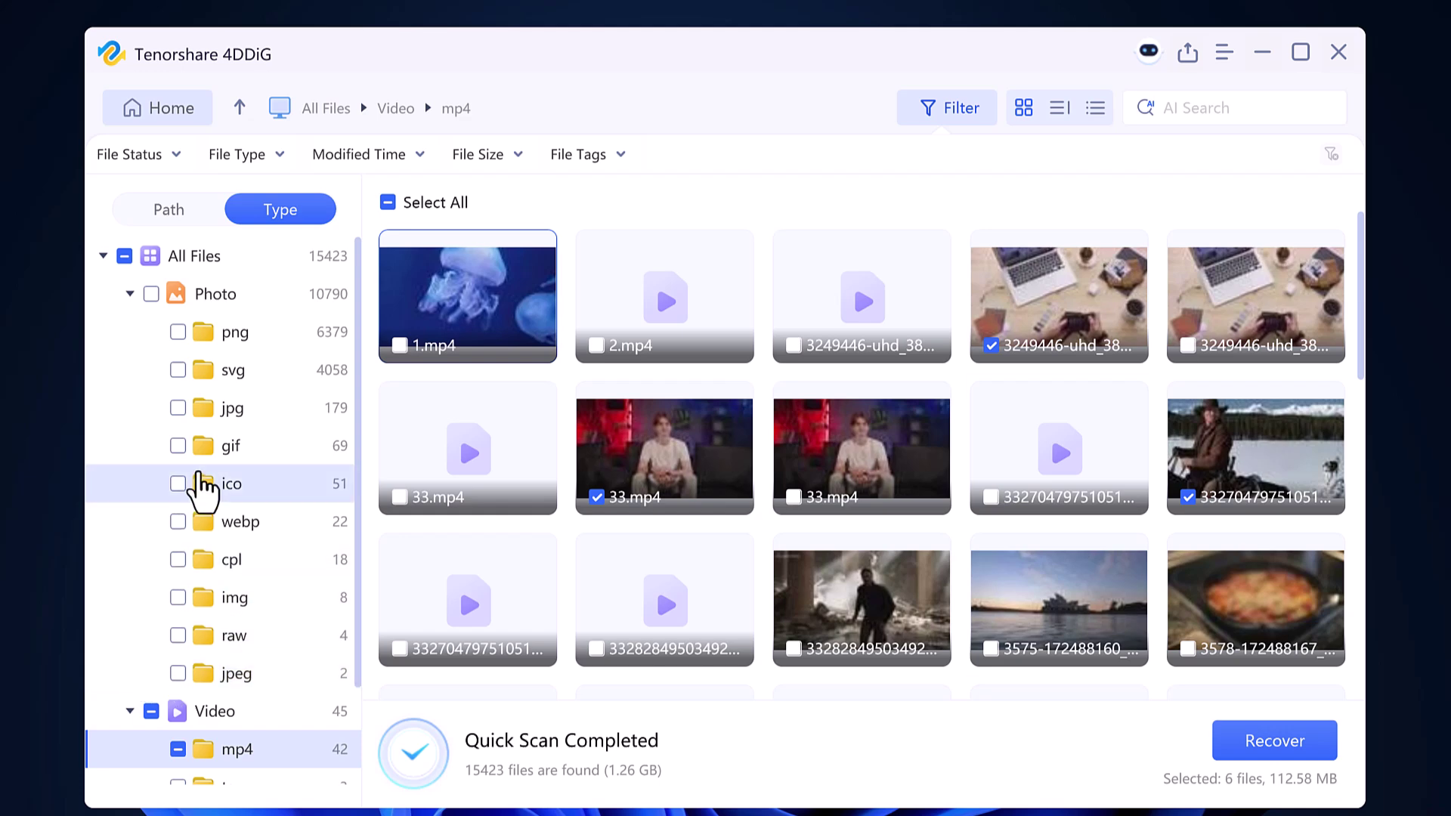
click(178, 410)
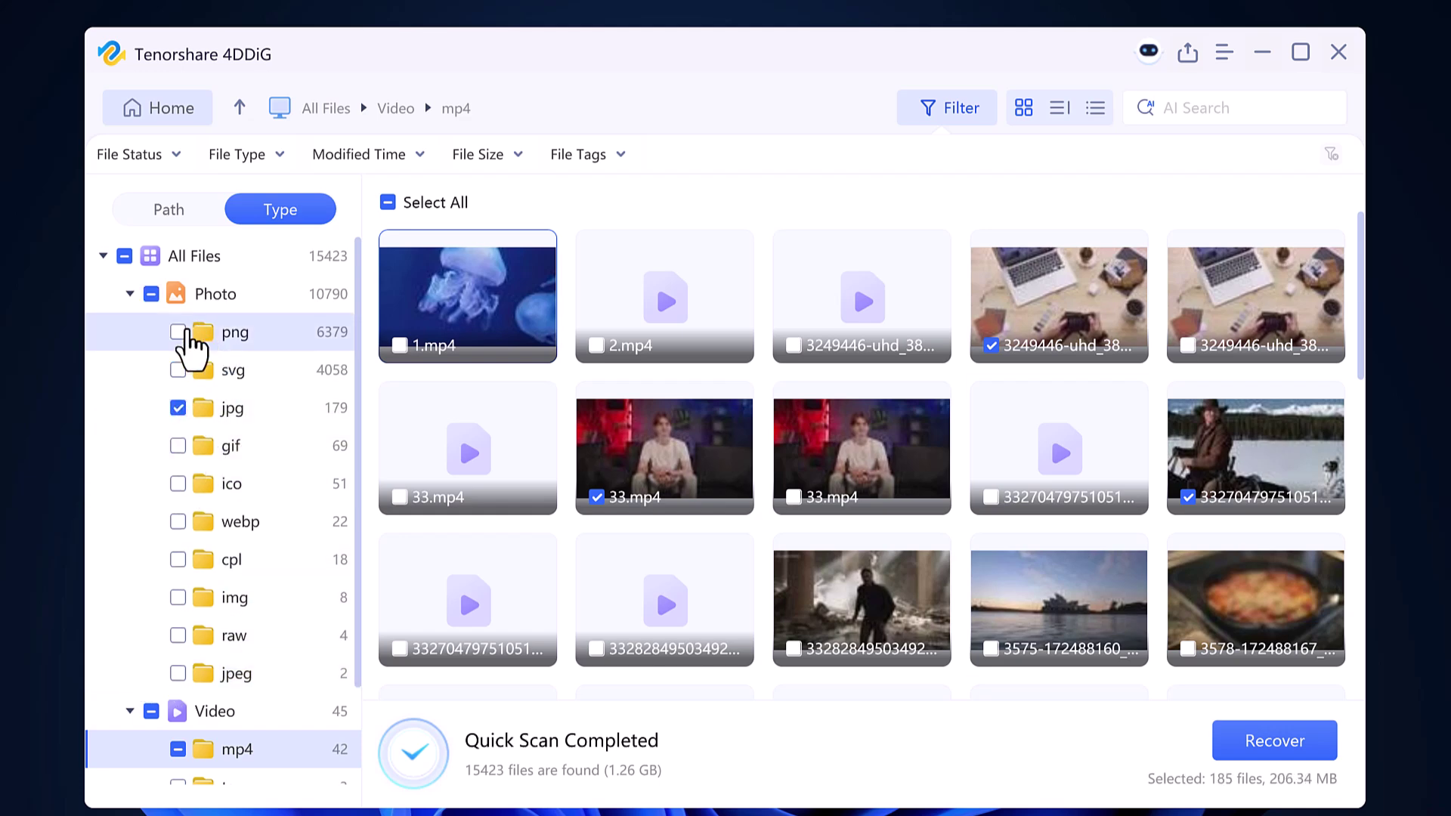
click(178, 333)
Step: Open Audio › mp3 files and start recovering the 6565 selected files (319.45 MB)
scroll(224, 546, down, 3)
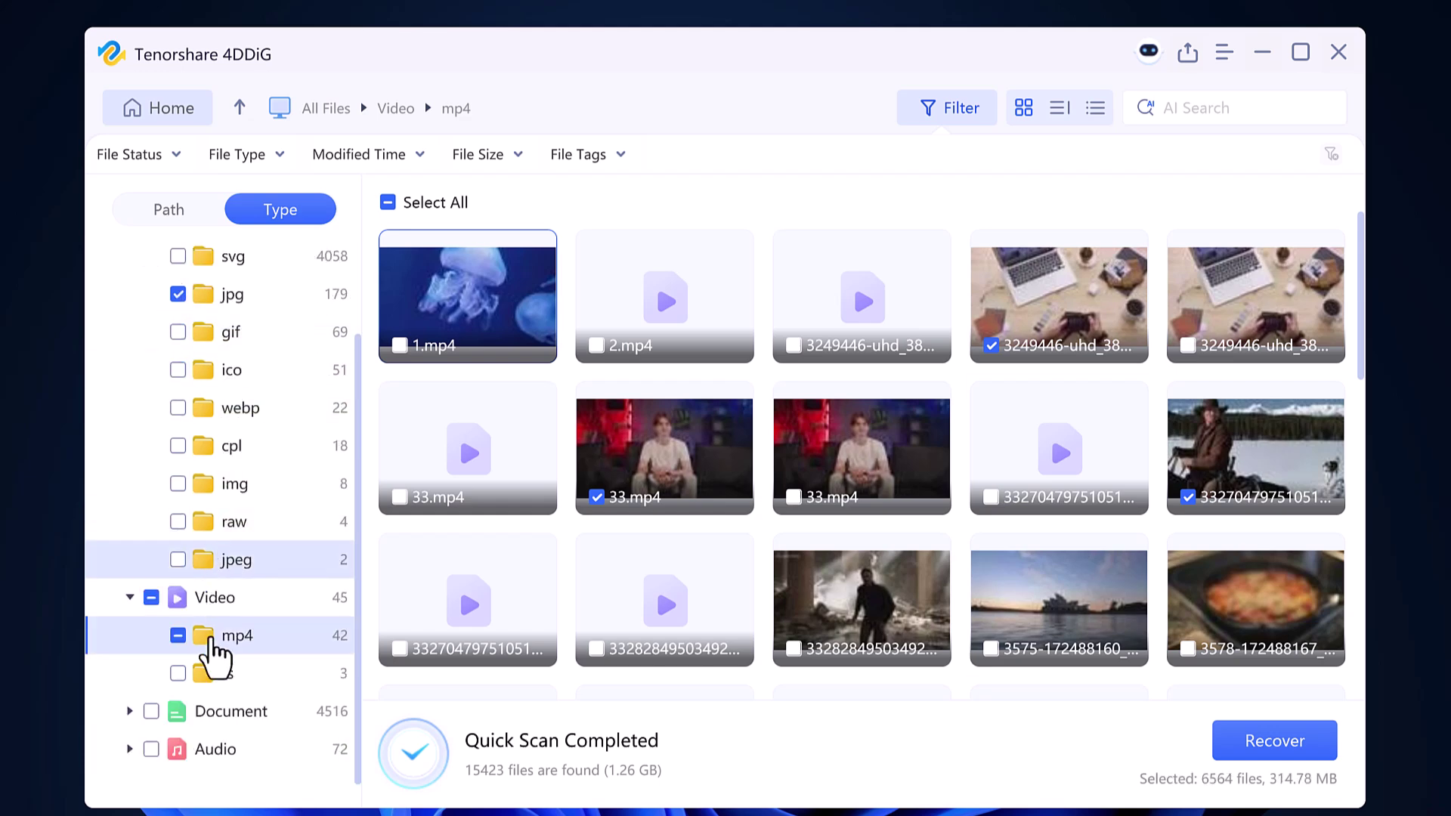
click(179, 750)
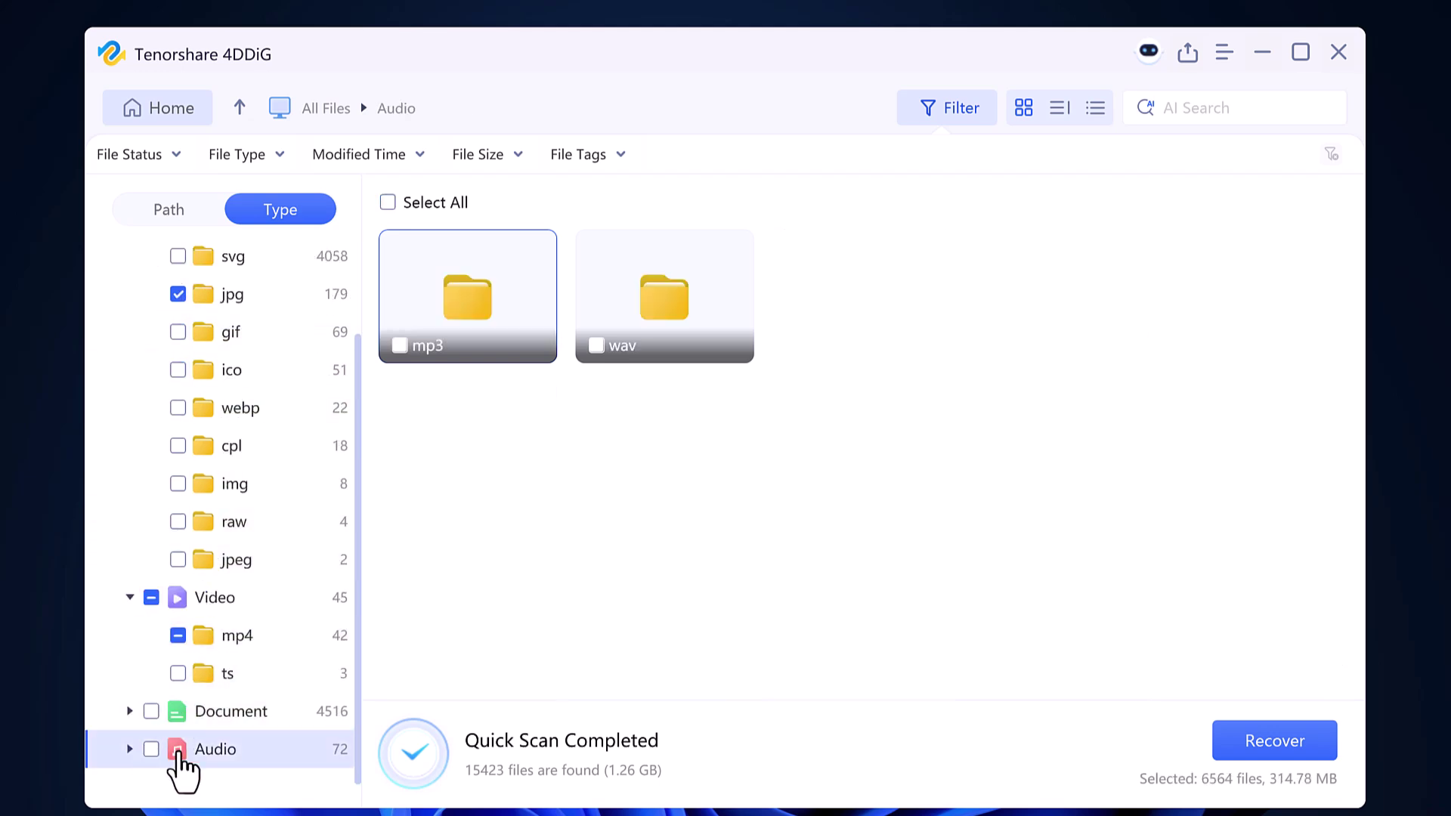
double_click(445, 350)
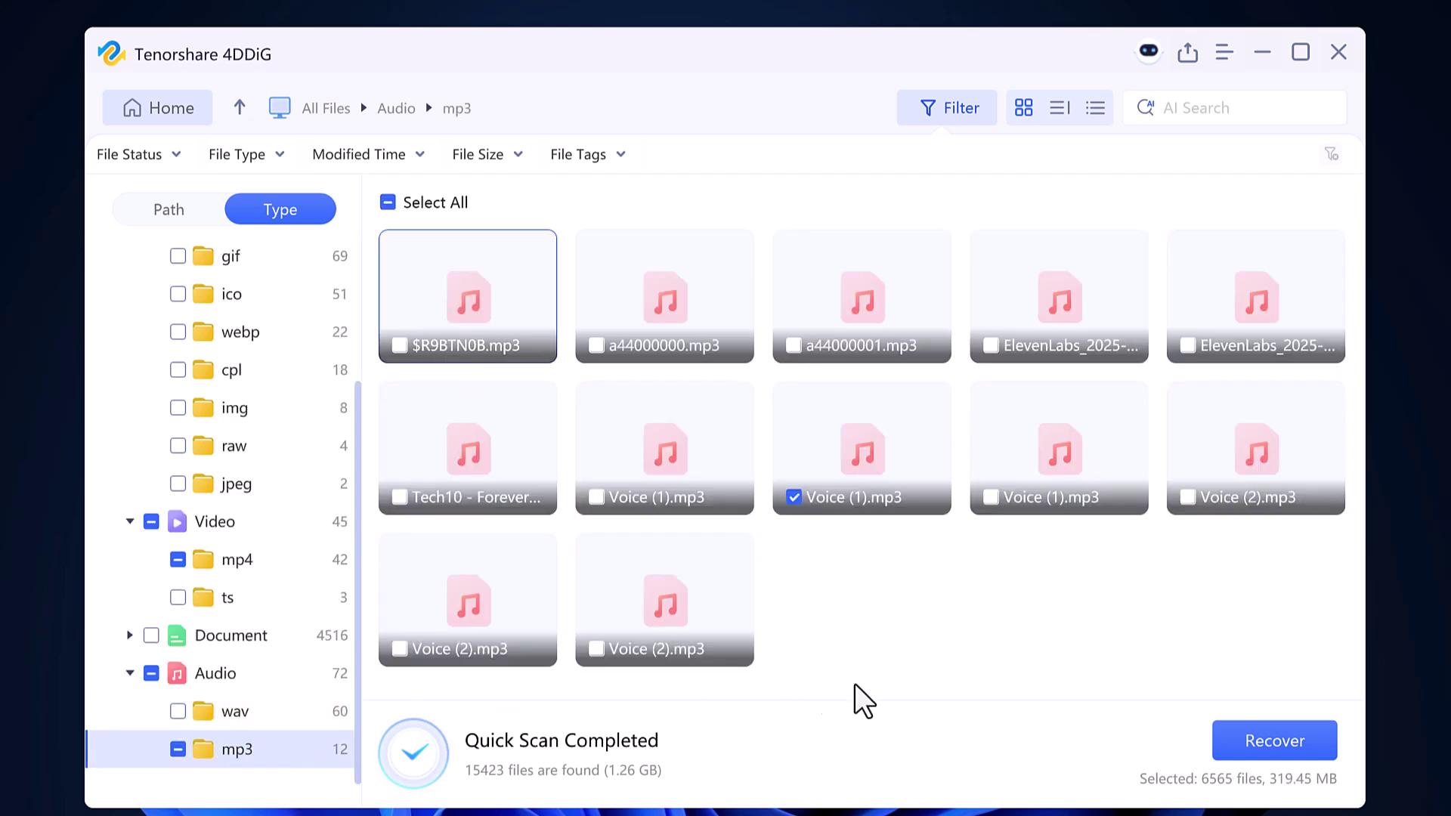
click(1276, 741)
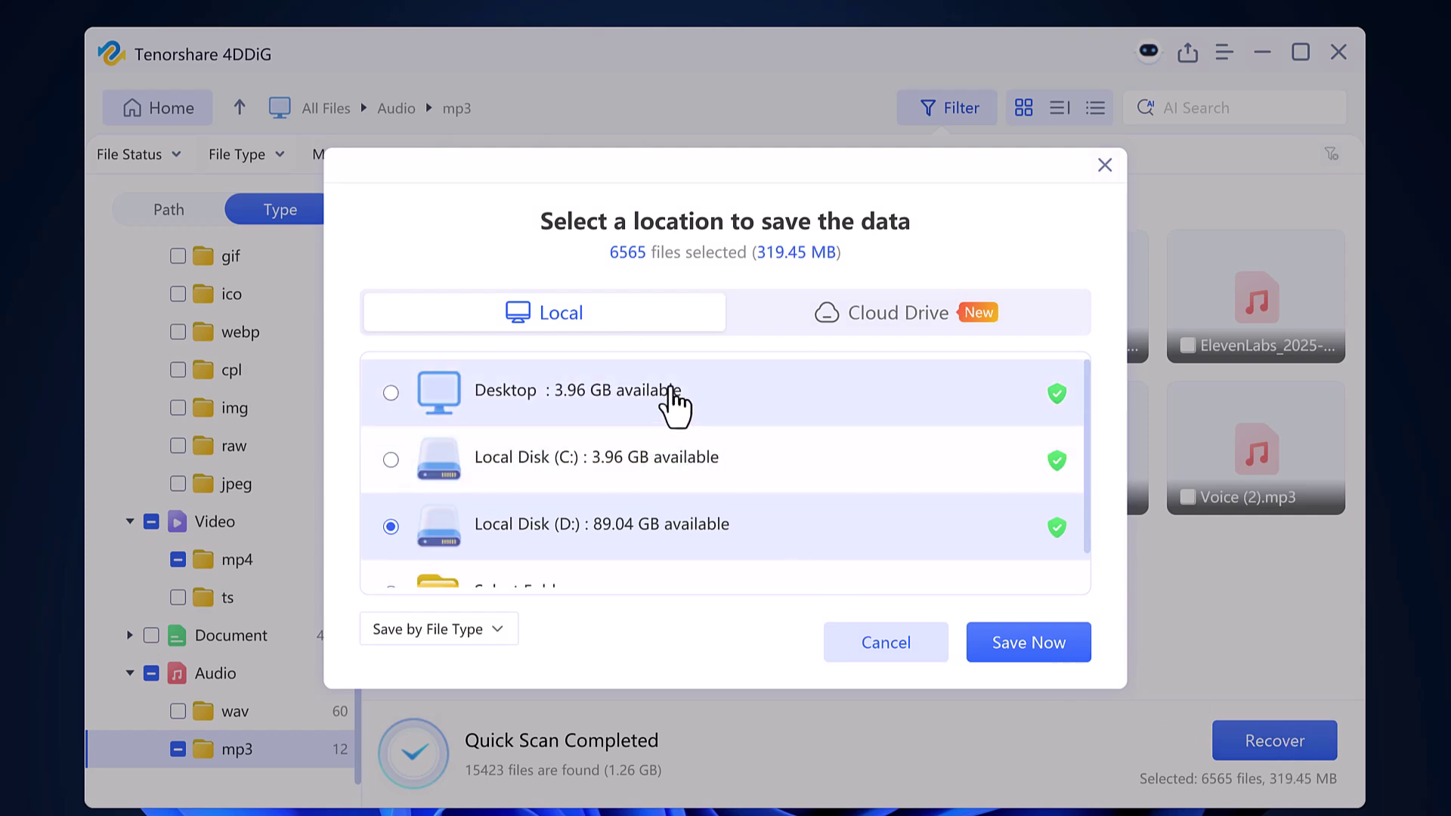
Step: Try Desktop and Local Disk (D:) as save locations, then browse for a specific destination folder
scroll(673, 405, down, 1)
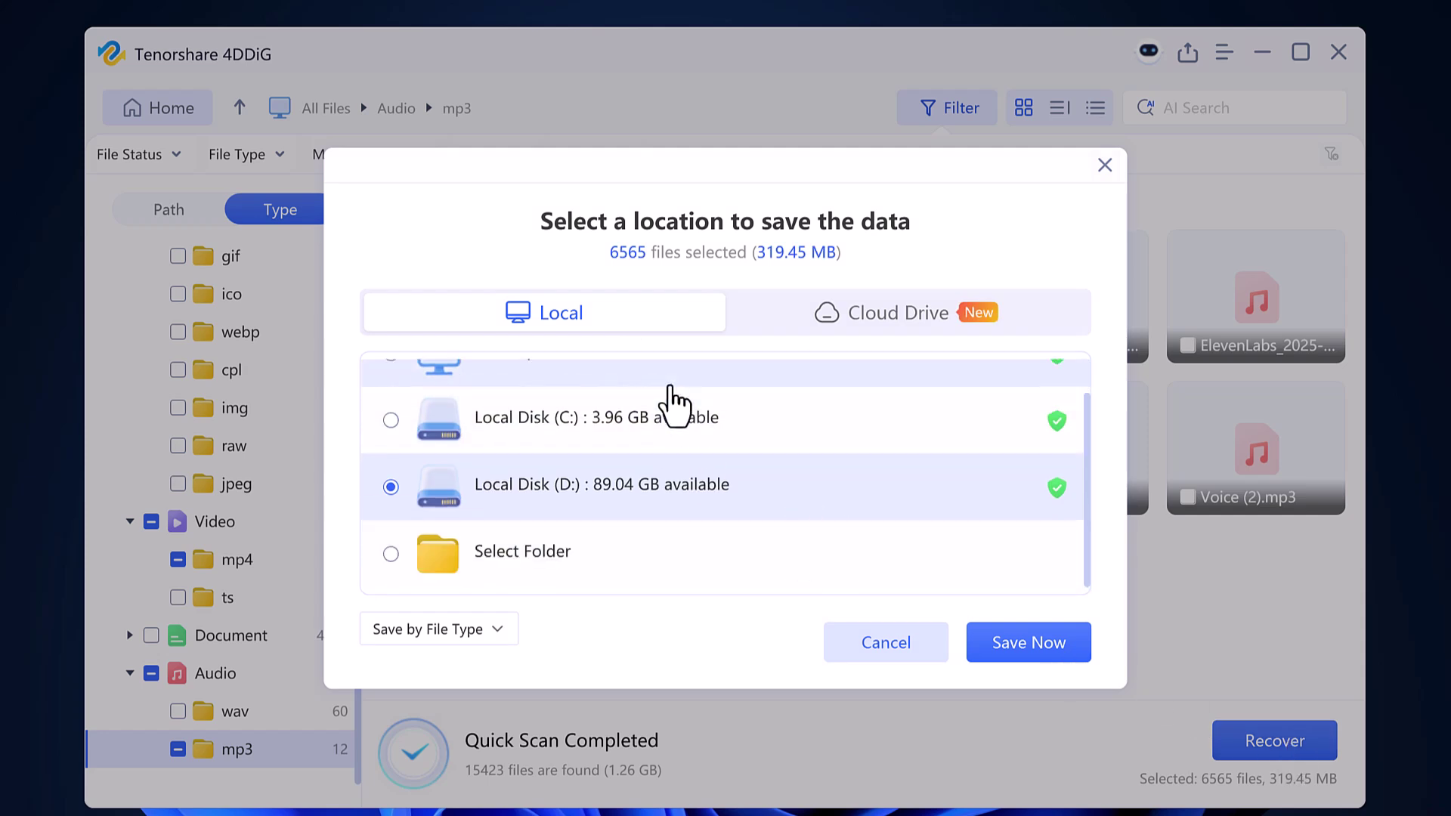
scroll(671, 400, up, 1)
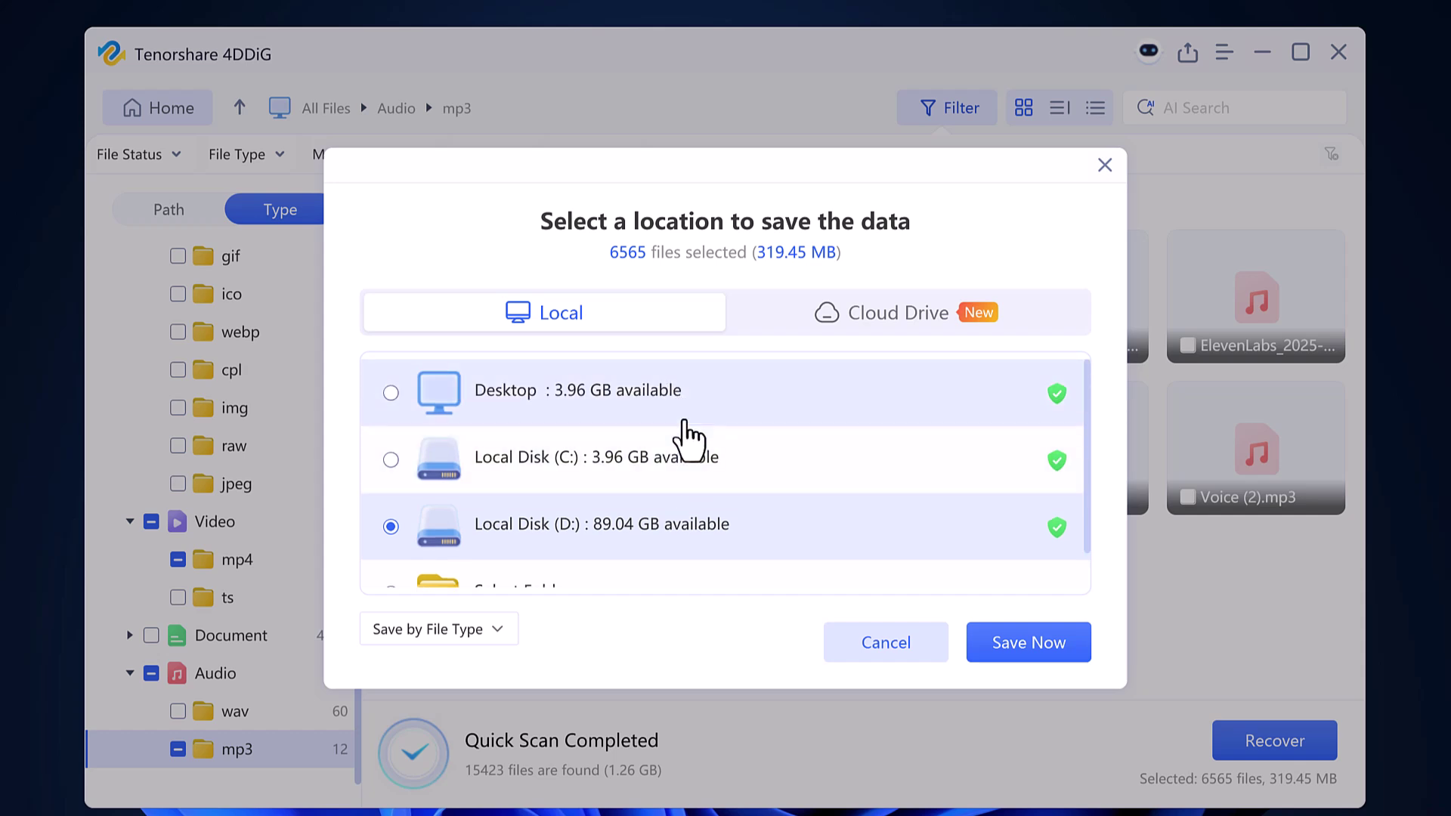
click(683, 420)
scroll(684, 499, down, 1)
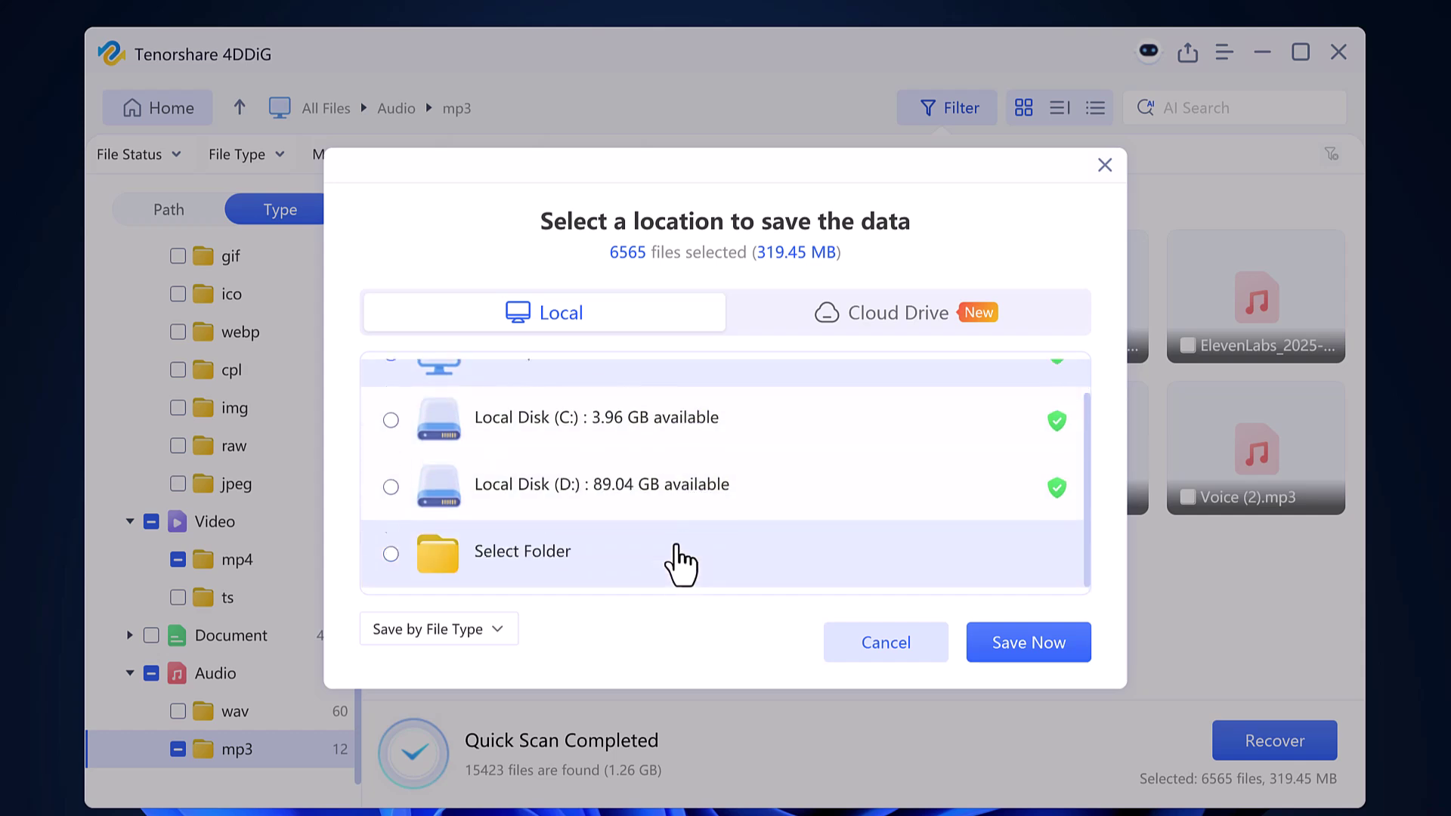
click(659, 504)
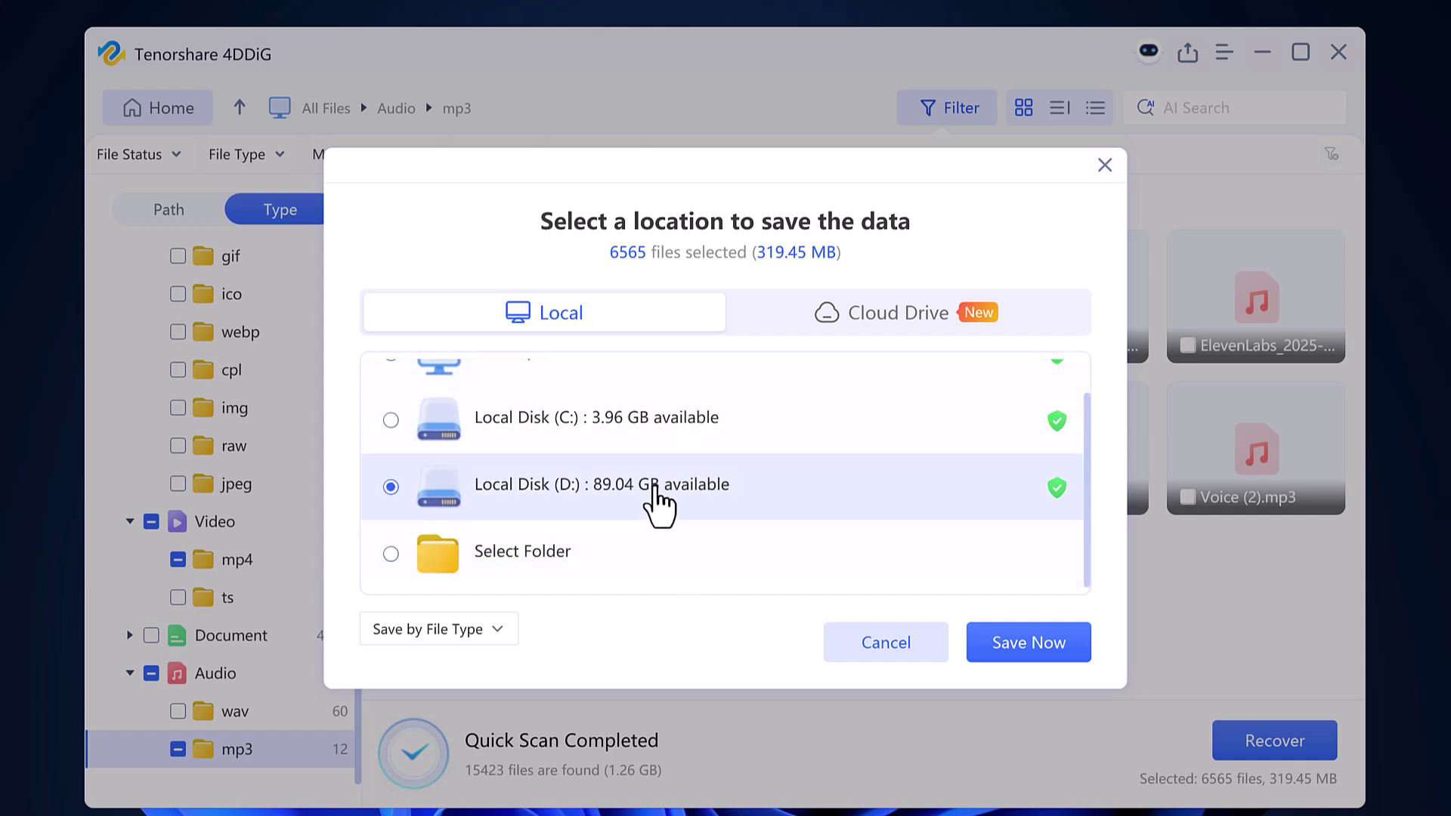
click(621, 552)
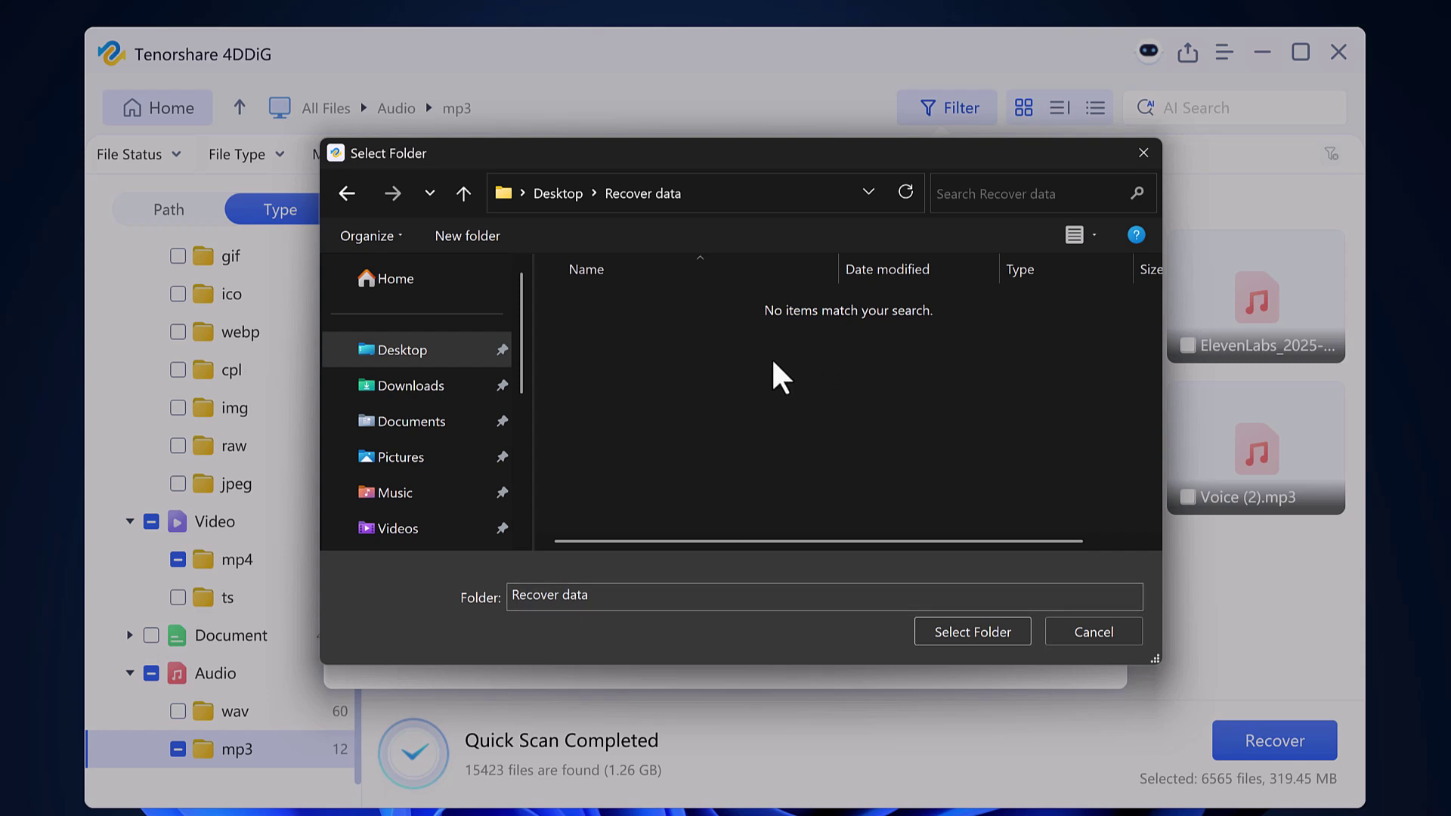
Step: Save to the Recover data folder despite the original-disk warning, recovering without repair
click(960, 632)
click(1008, 646)
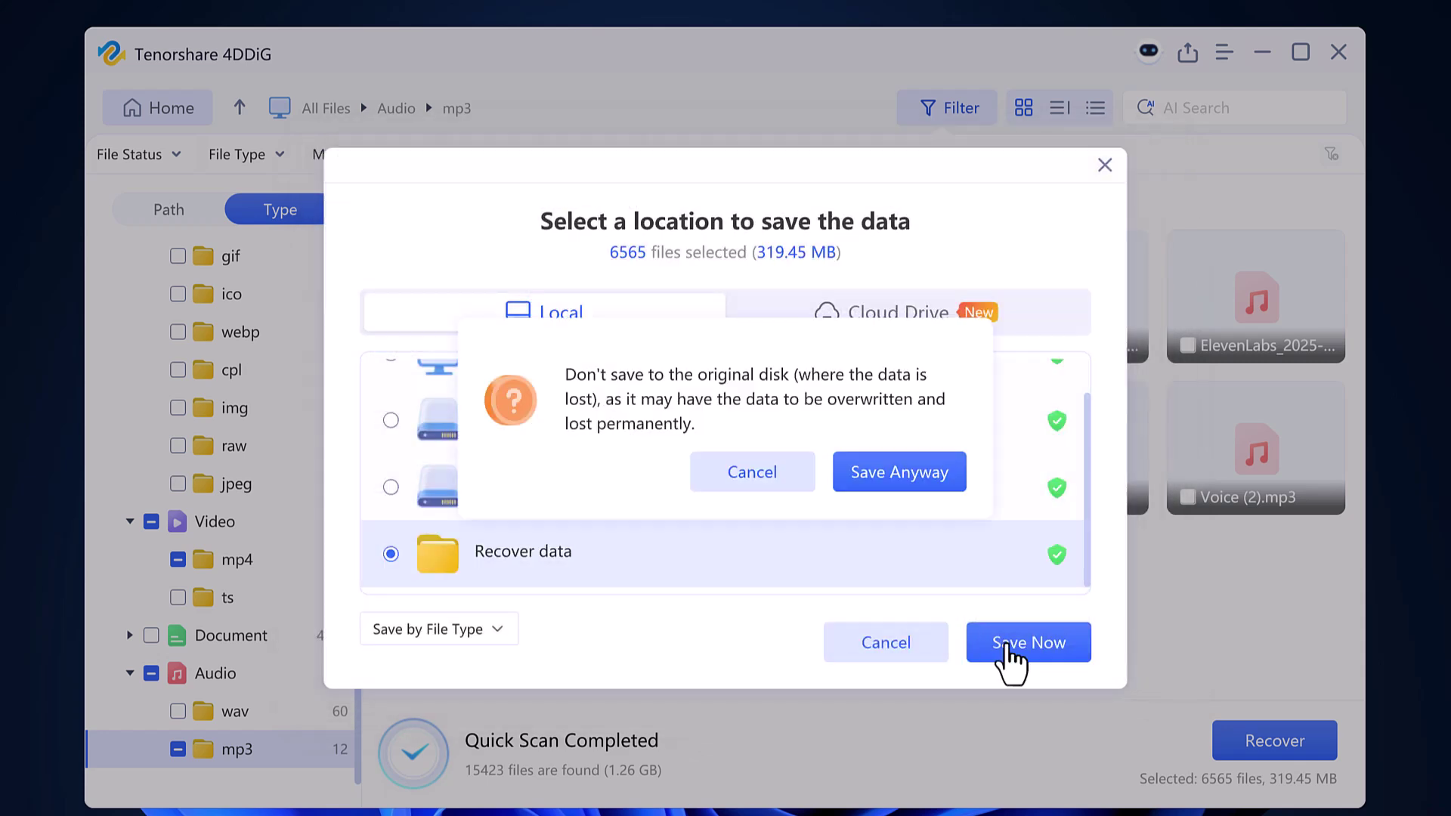
click(869, 483)
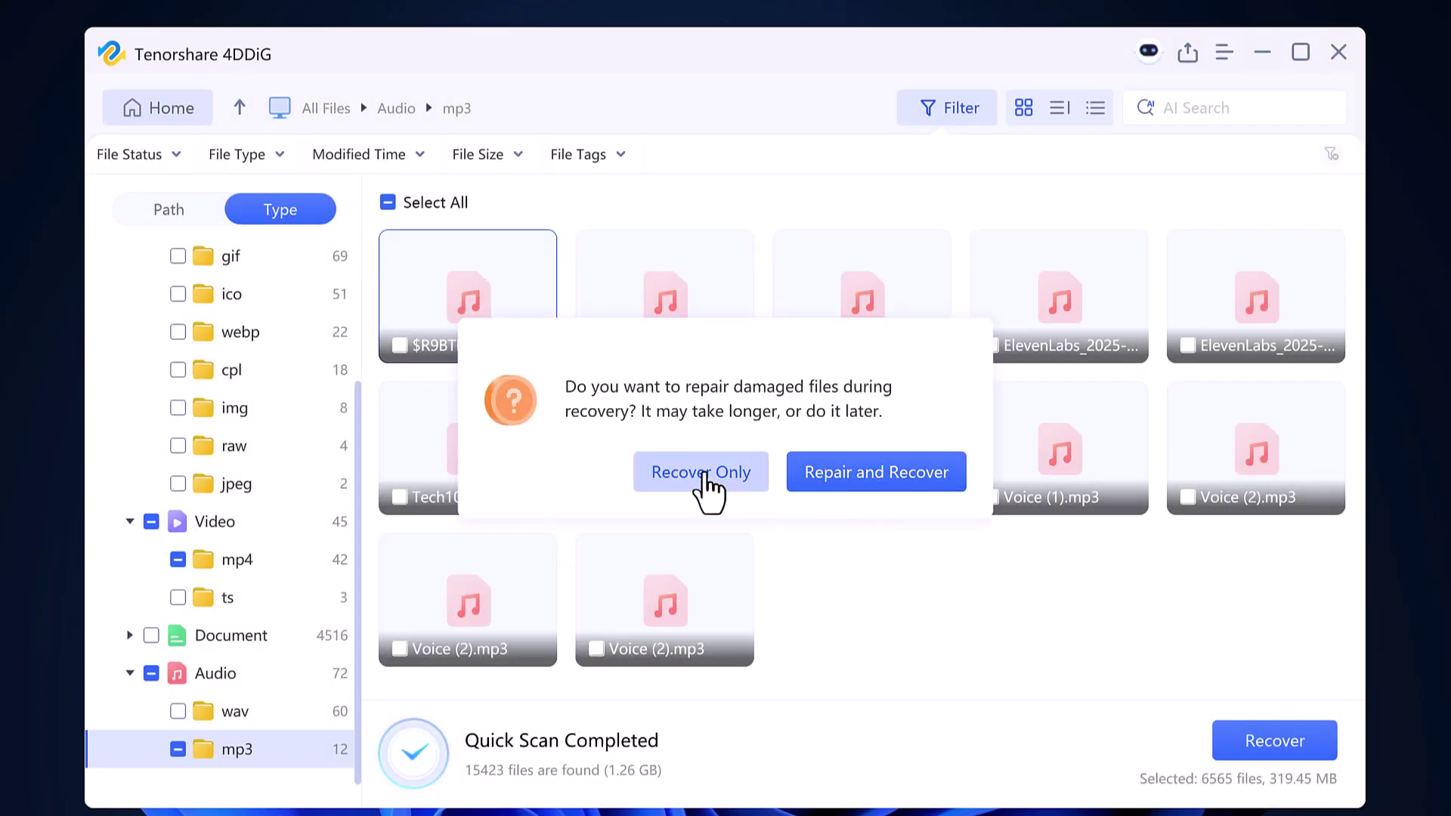
click(705, 474)
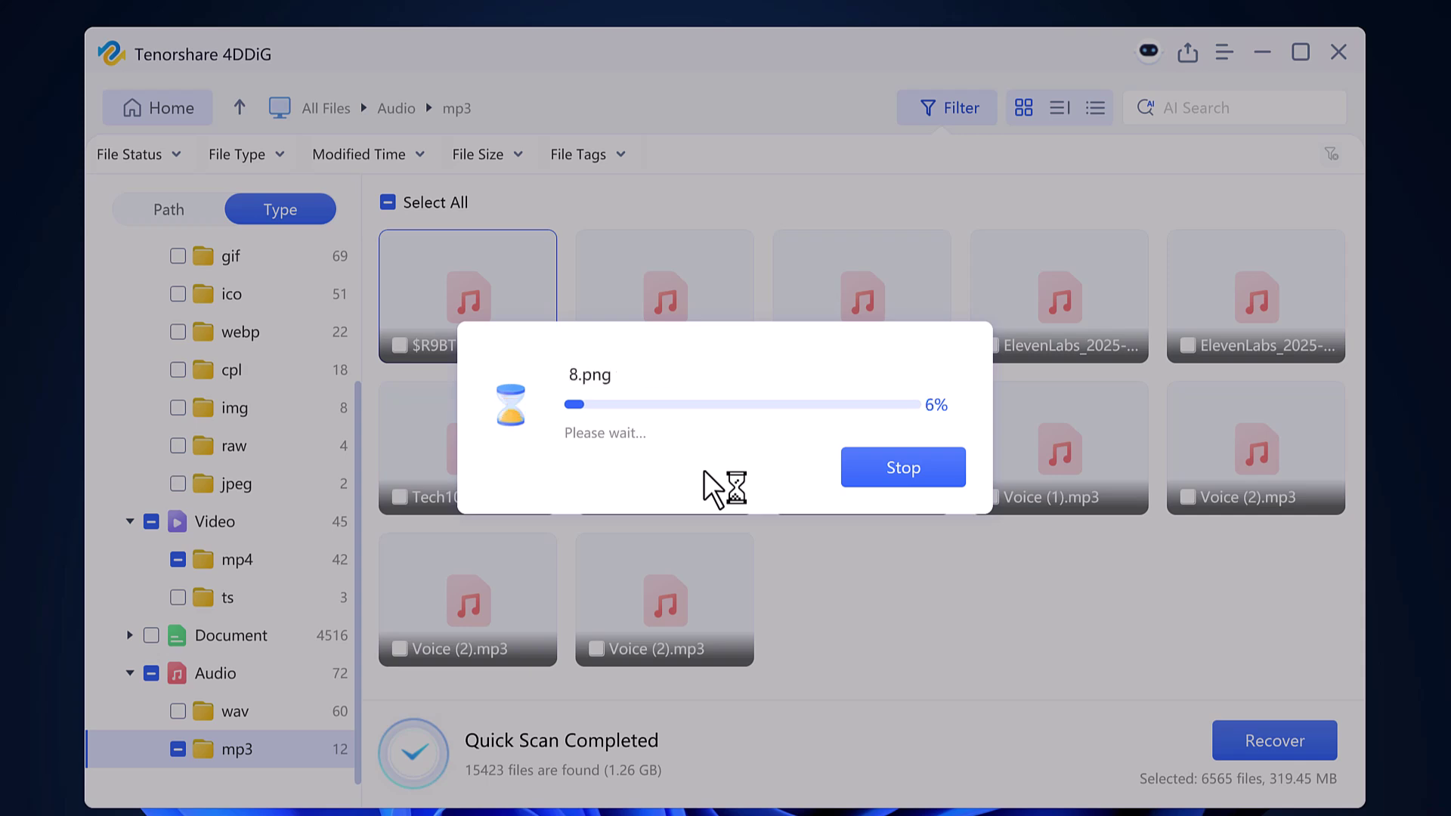
Step: Stop the recovery in progress
click(876, 478)
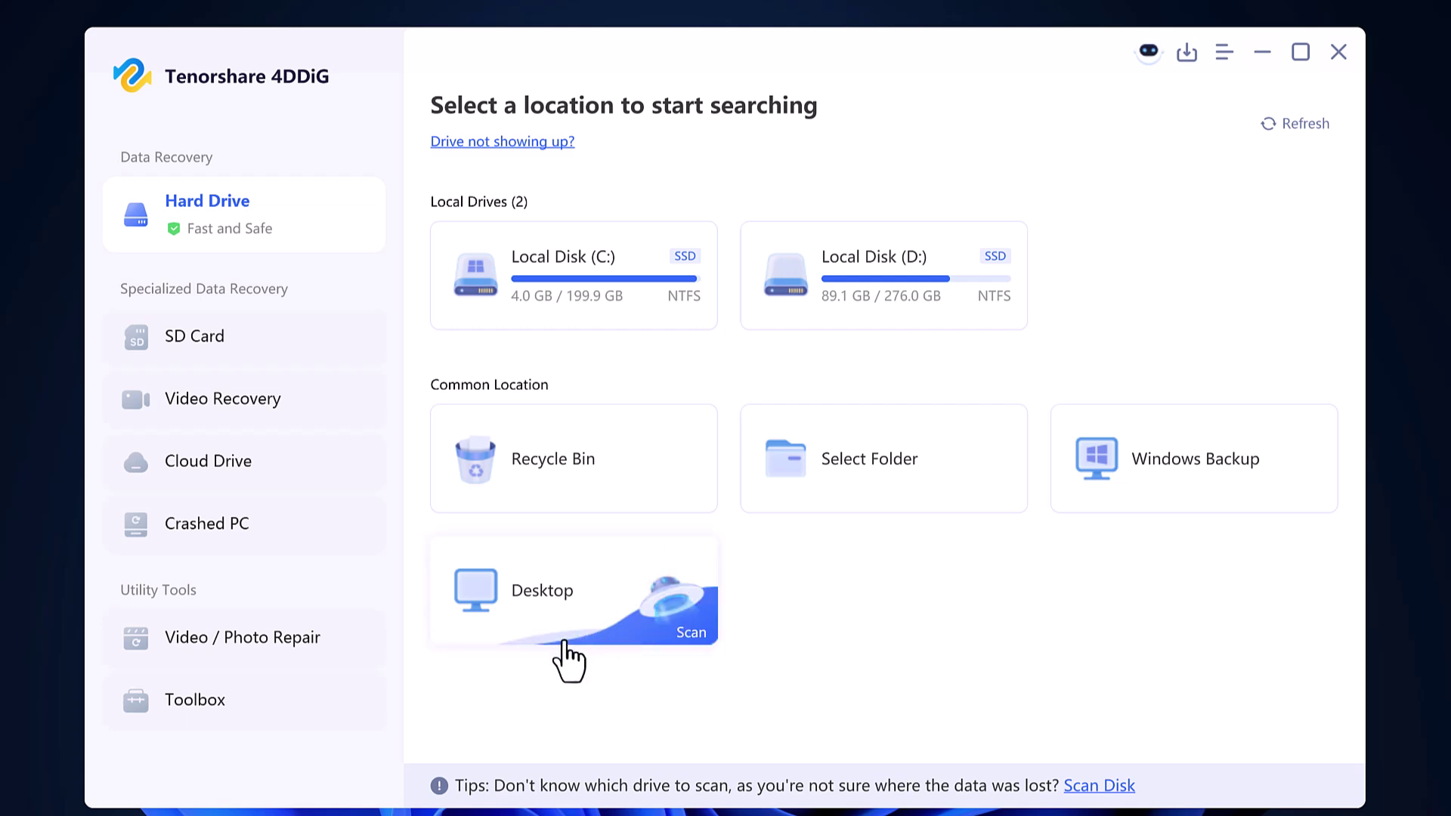
Step: Switch to the SD Card section from the left sidebar
click(233, 355)
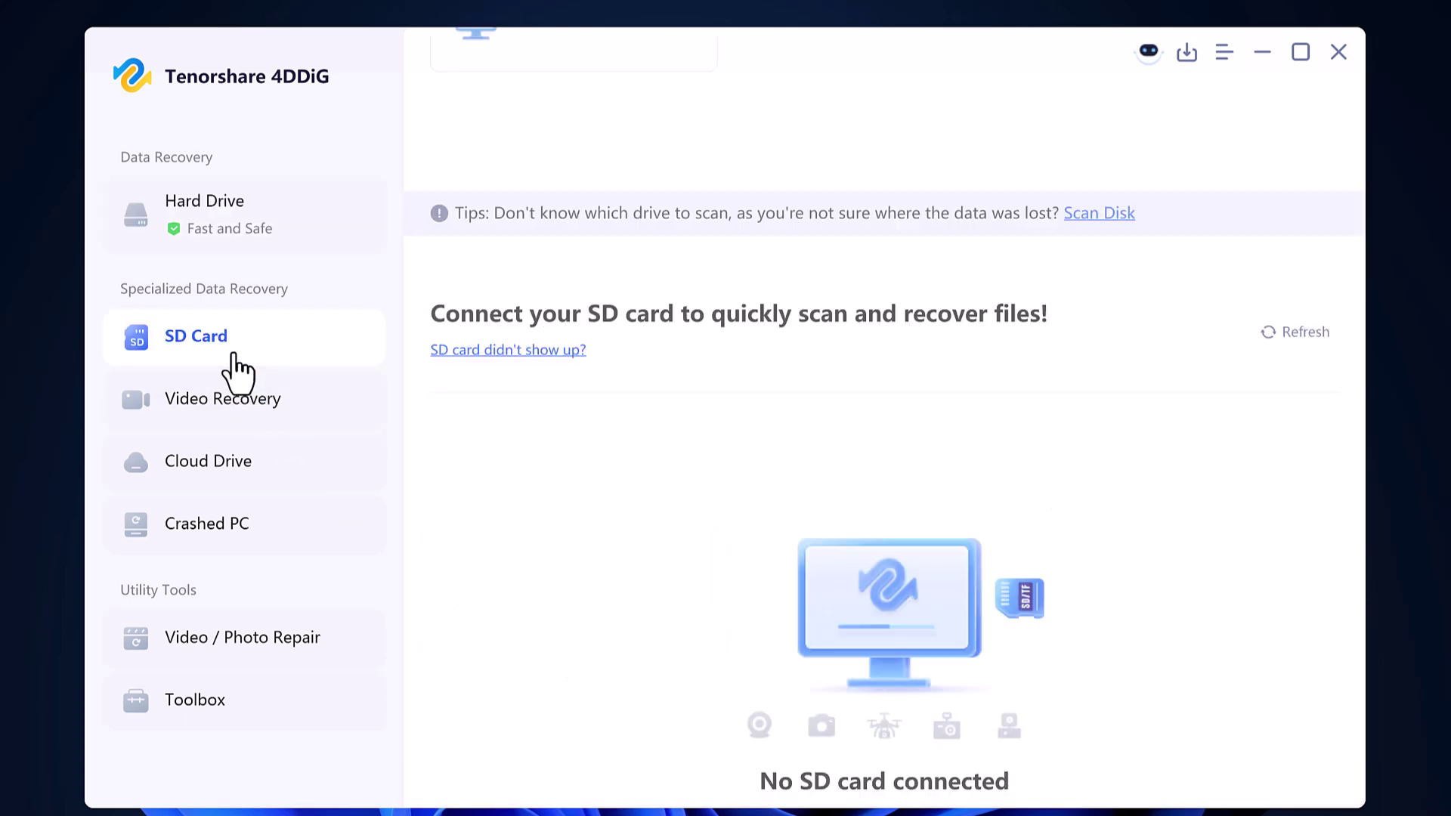